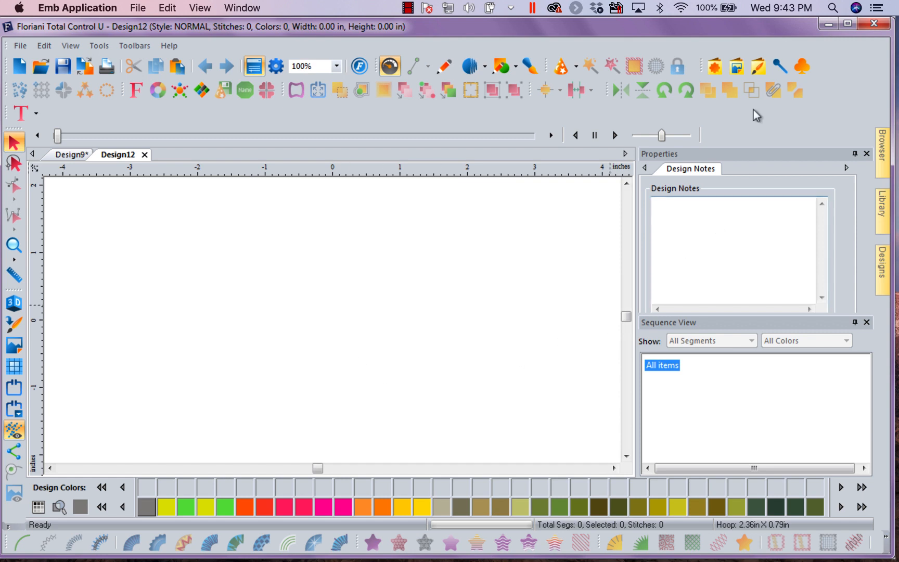
# - Insert the Star 005 artwork from the Custom Shapes library into the empty design
pyautogui.click(713, 67)
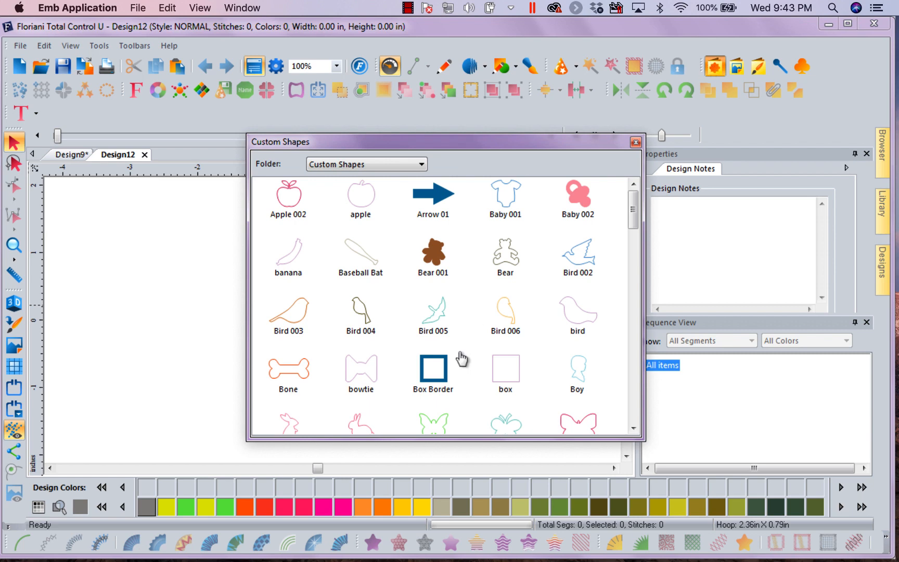
pyautogui.moveTo(633, 210); pyautogui.dragTo(633, 386)
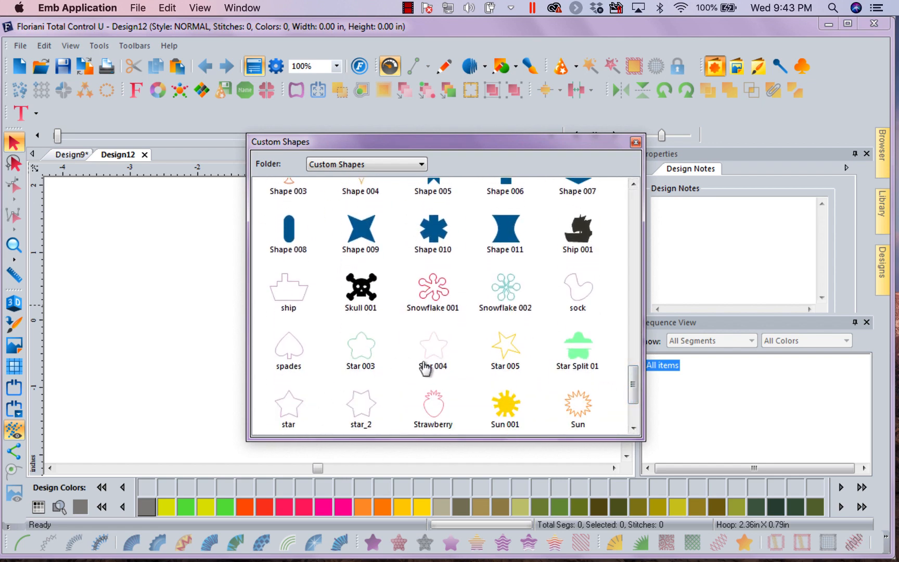
pyautogui.doubleClick(510, 360)
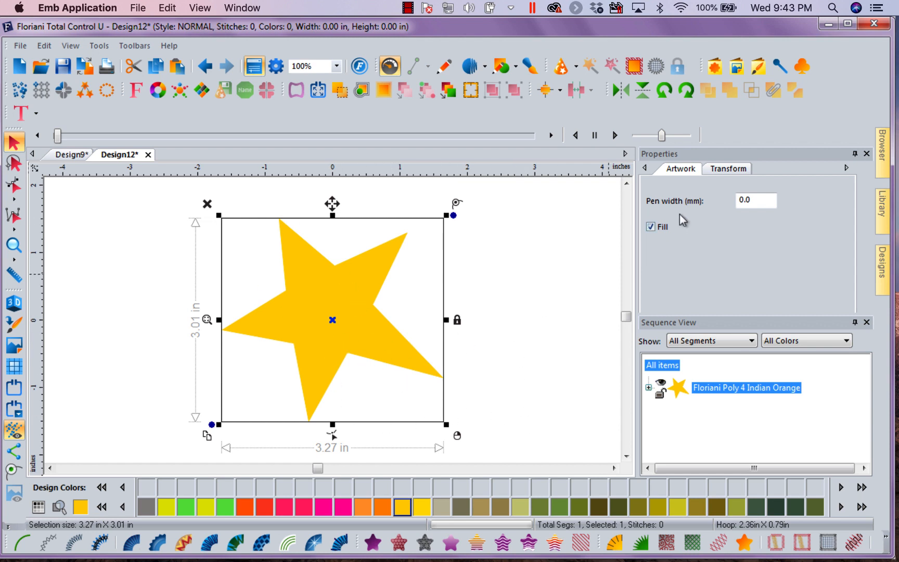
# - Resize the star to a width of 5 inches with its aspect ratio maintained
pyautogui.click(730, 172)
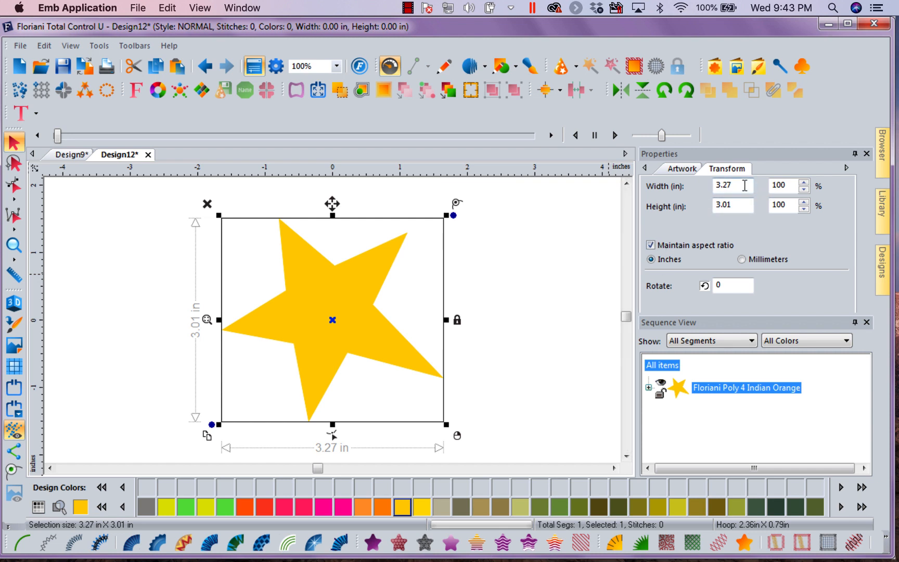
pyautogui.doubleClick(745, 185)
pyautogui.write('5')
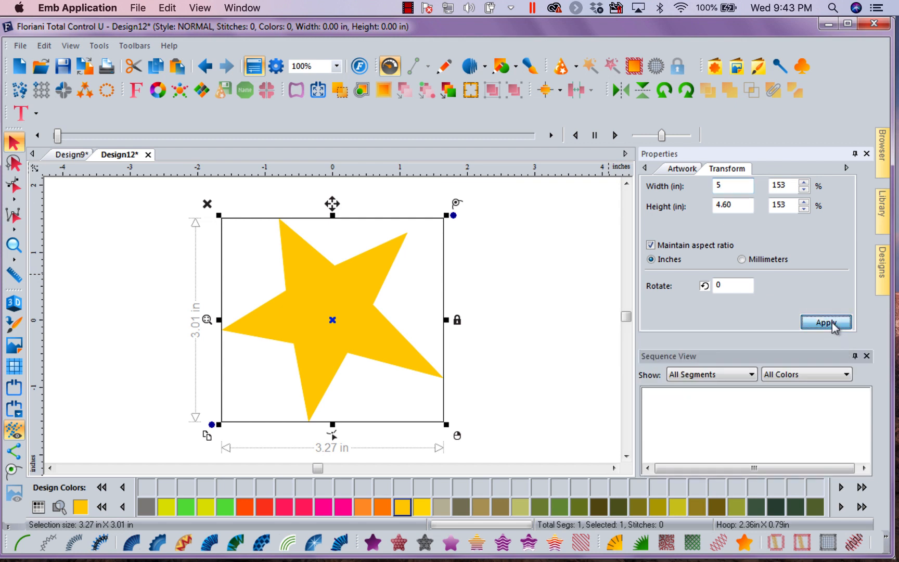
pyautogui.click(832, 323)
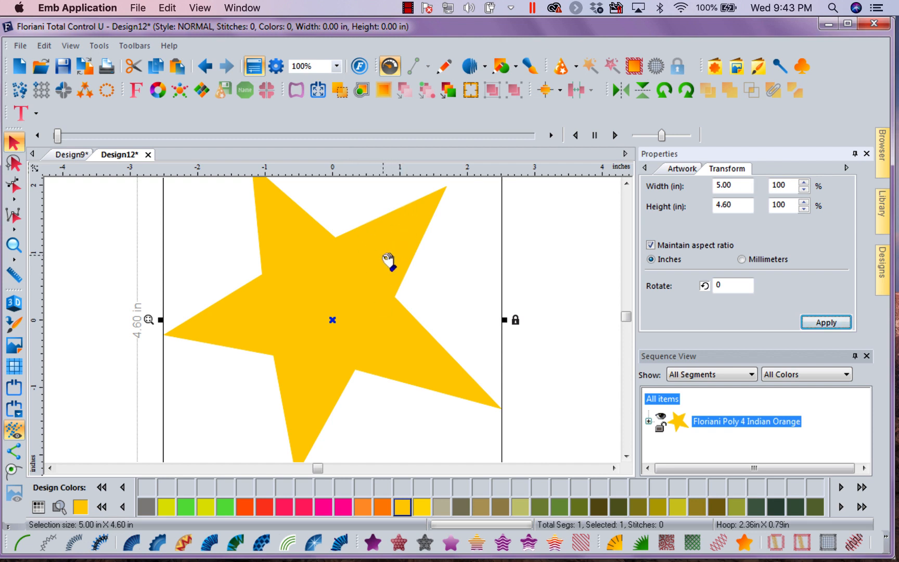
# - Try a contour on both sides of the star with 1 ripple and 0.25 in spacing, and undo it
pyautogui.click(385, 92)
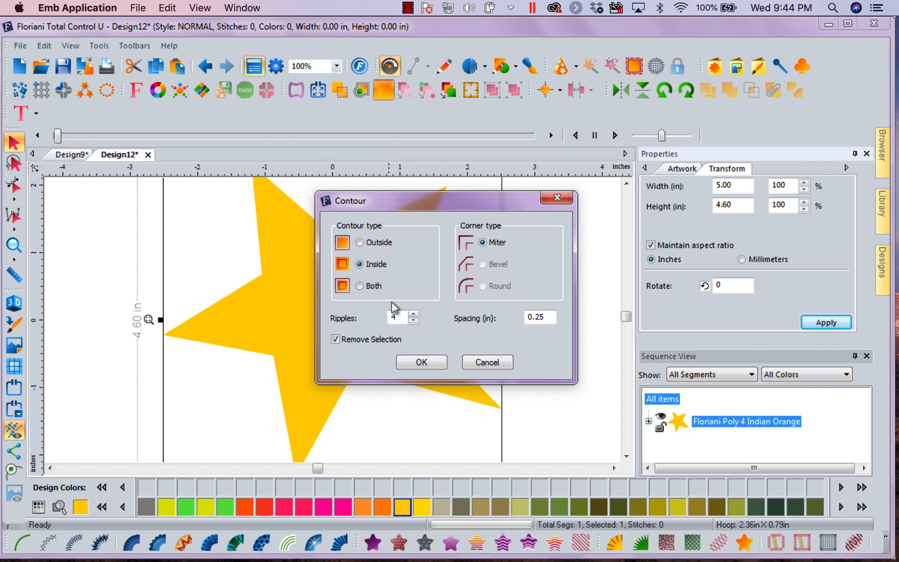
pyautogui.click(360, 286)
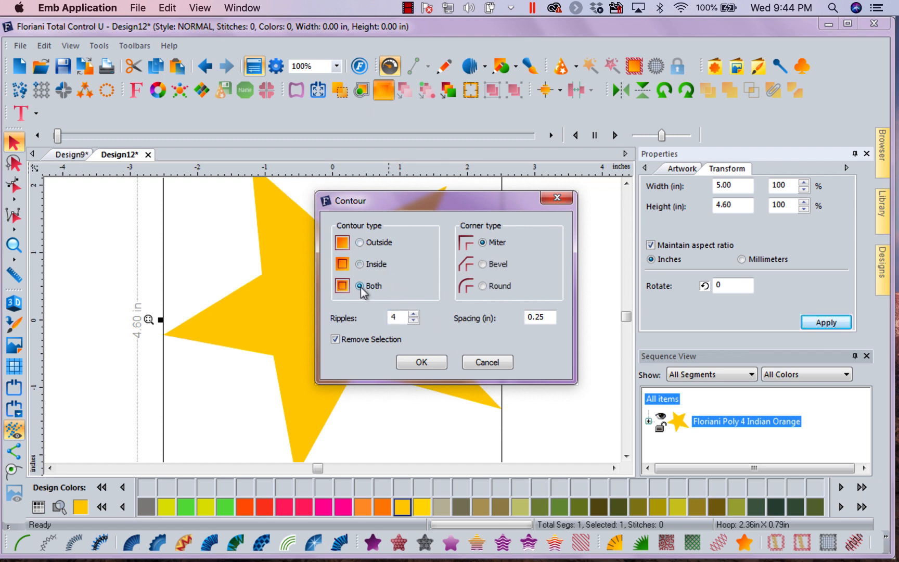
pyautogui.click(401, 317)
pyautogui.write('1')
pyautogui.click(421, 362)
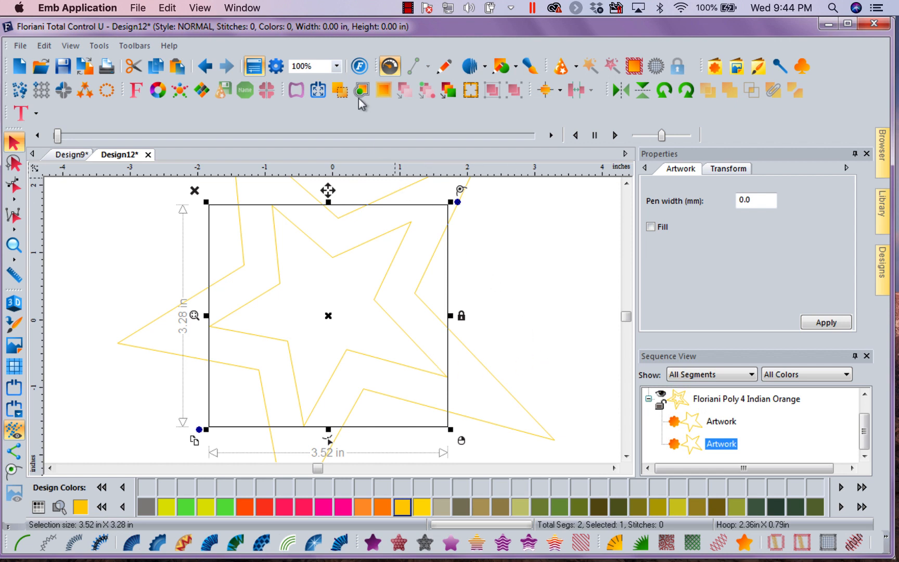
pyautogui.click(339, 68)
pyautogui.click(310, 105)
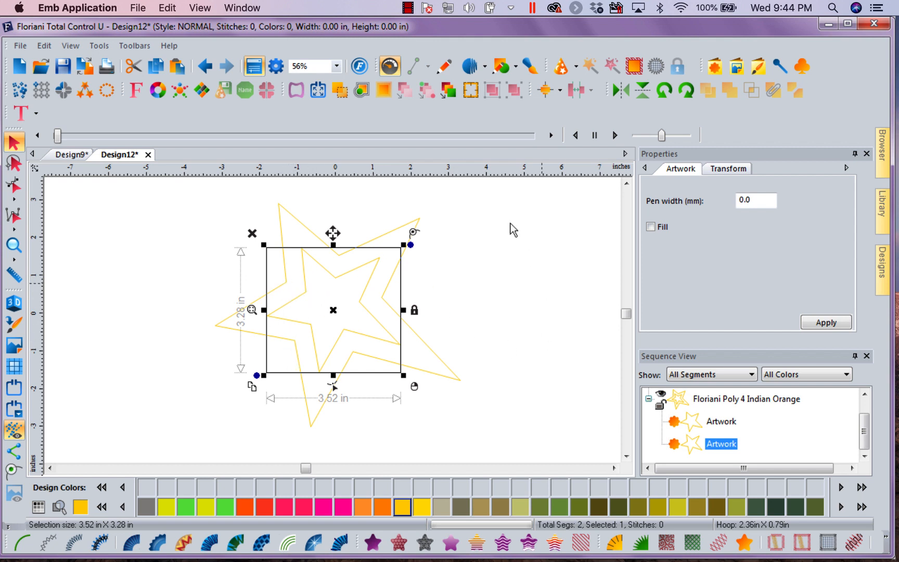
pyautogui.click(206, 67)
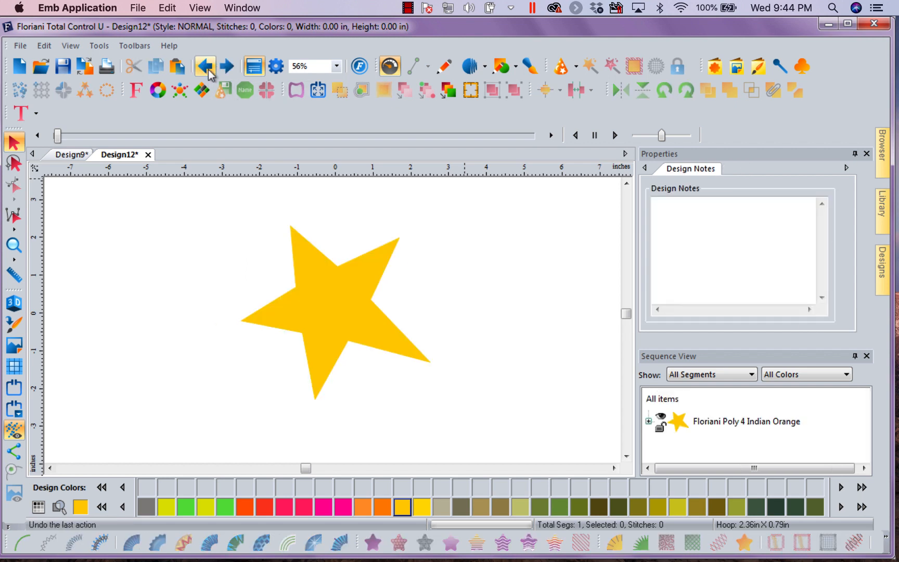
# - Try an outside contour on the star with 3 ripples, 0.25 in spacing and miter corners, check the artwork, and undo it
pyautogui.click(328, 289)
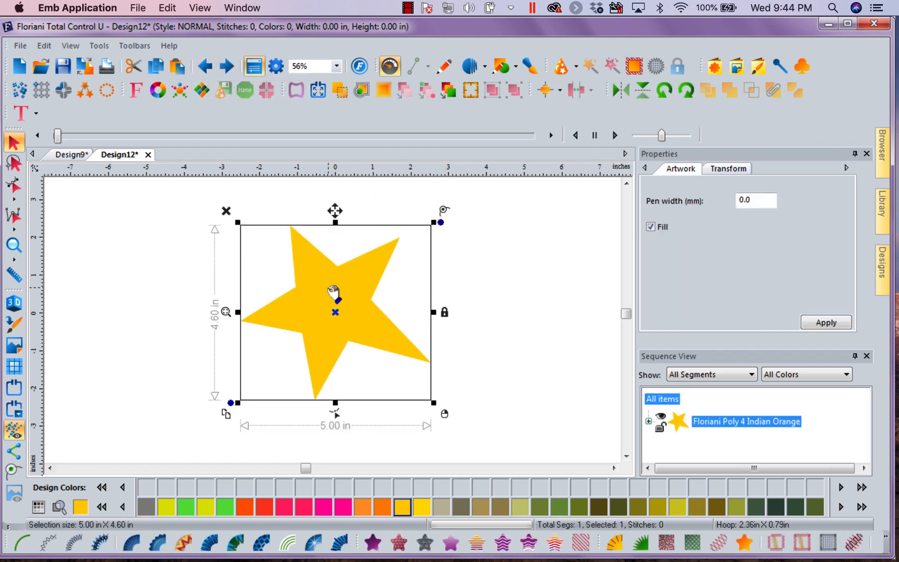
pyautogui.click(384, 90)
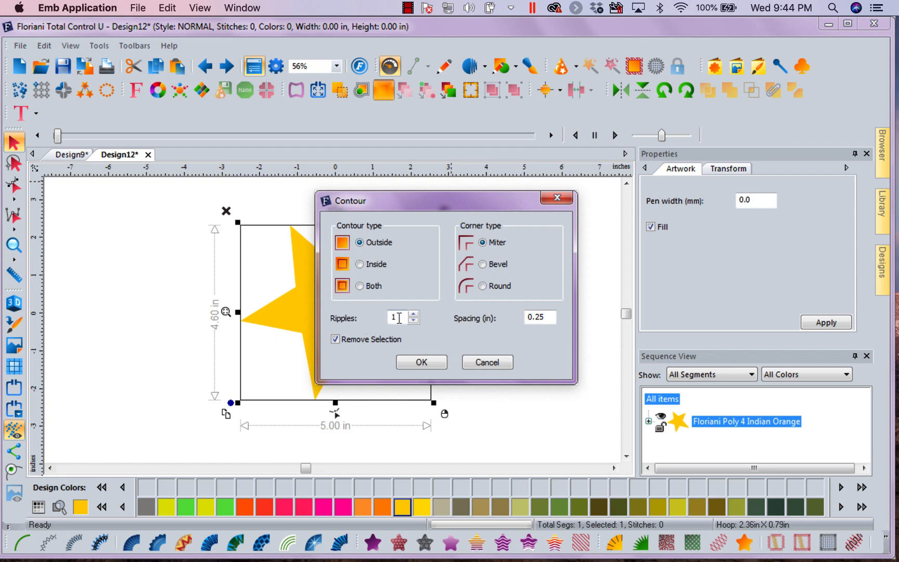
pyautogui.write('3')
pyautogui.click(420, 363)
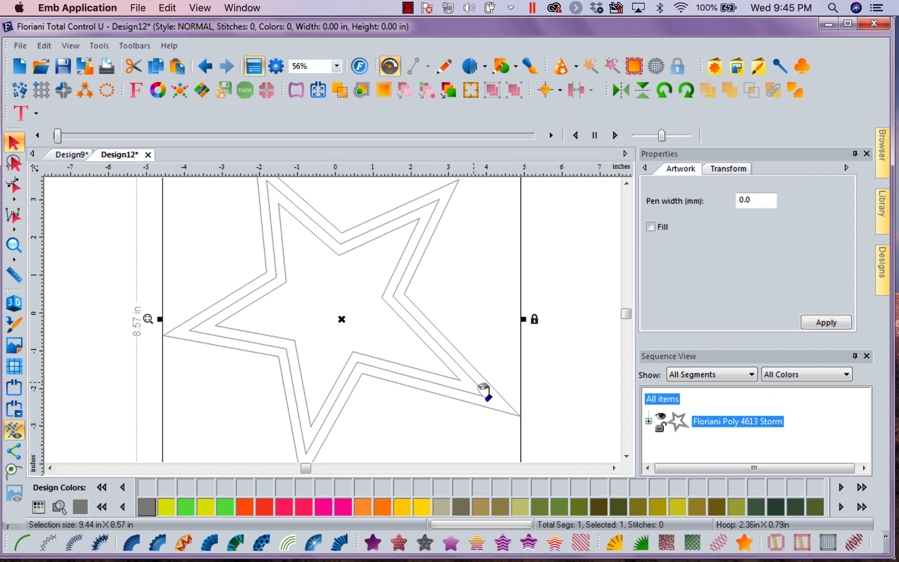
pyautogui.moveTo(483, 388); pyautogui.dragTo(465, 379)
pyautogui.click(648, 421)
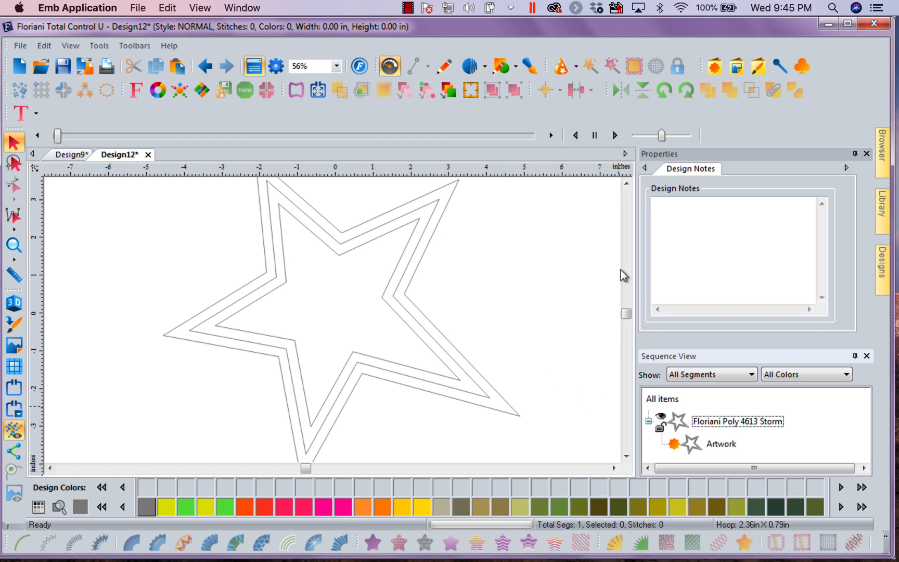
pyautogui.click(204, 67)
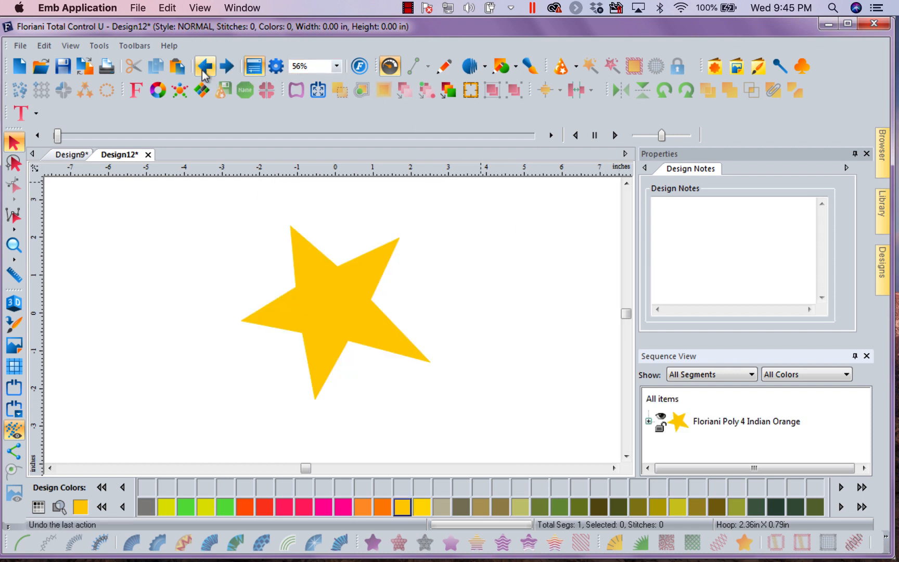
# - Replace the filled star with an inside contour of 4 ripples, using custom spacing and miter corners
pyautogui.click(357, 306)
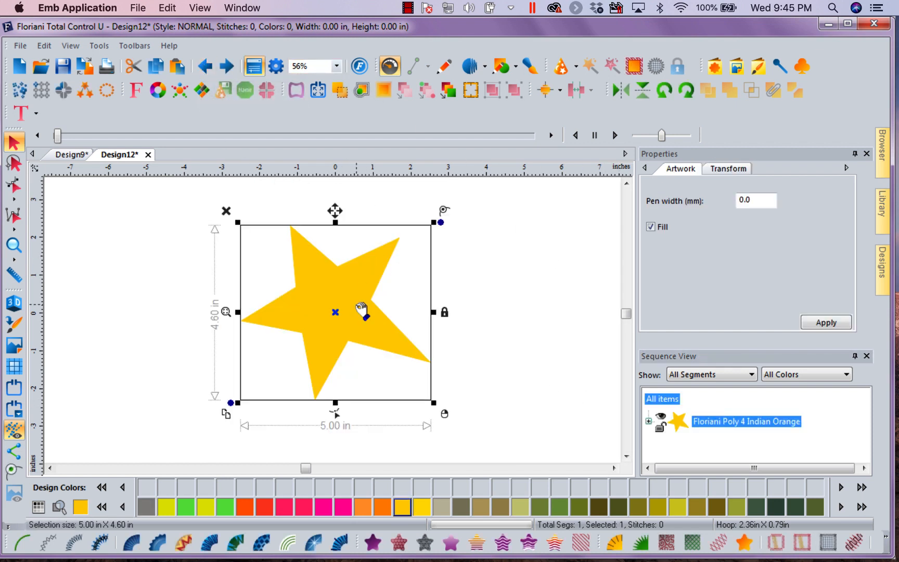
pyautogui.click(384, 91)
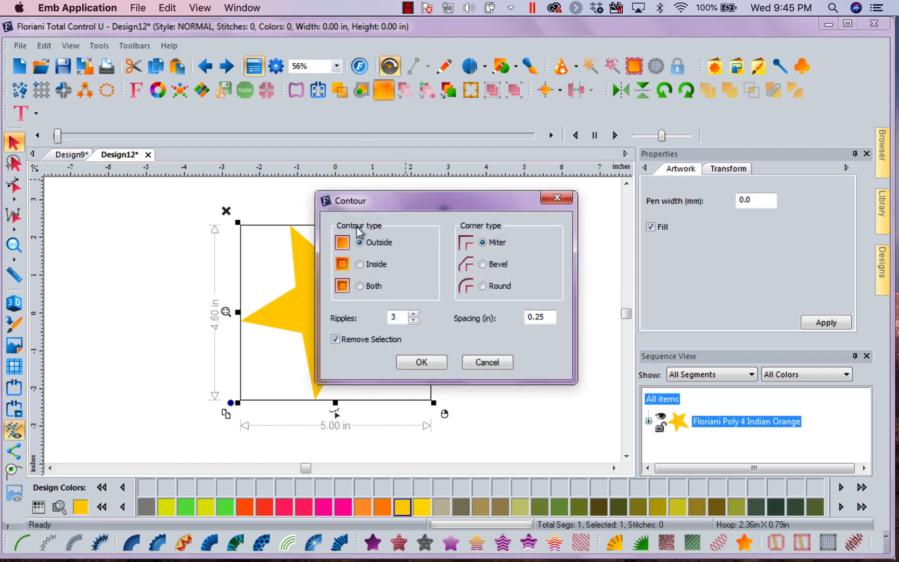
pyautogui.click(358, 264)
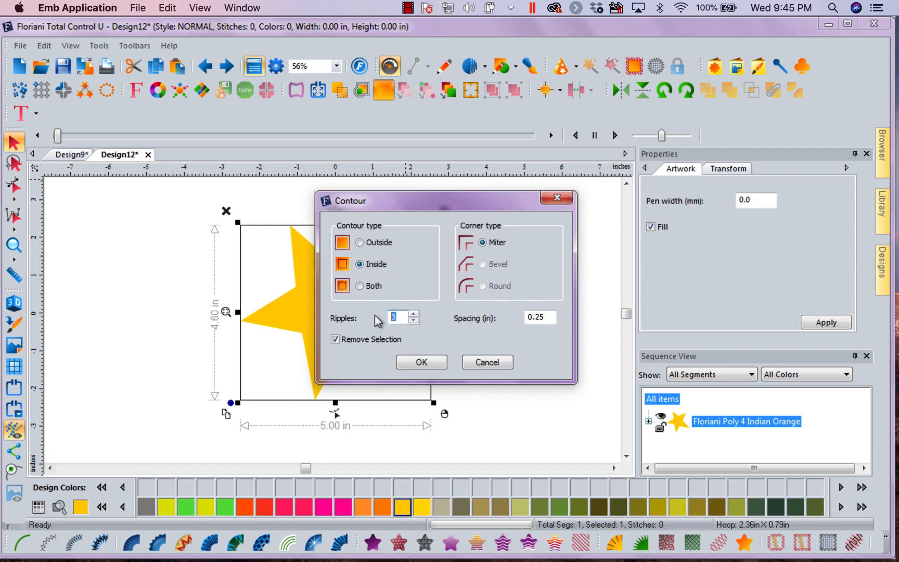
pyautogui.write('4')
pyautogui.moveTo(545, 316); pyautogui.dragTo(489, 323)
pyautogui.write('.')
pyautogui.click(423, 362)
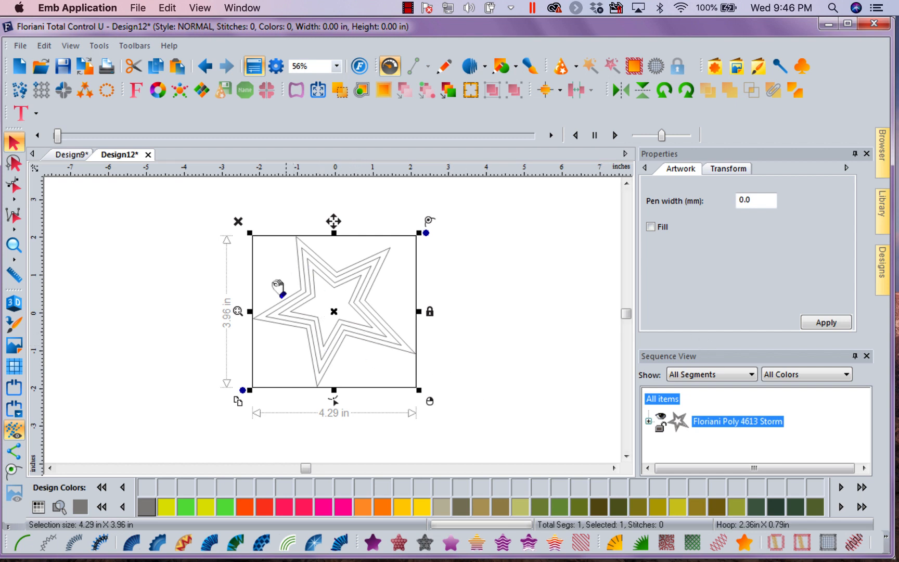
# - Convert the whole star contour to a run stitch and color it Floriani Poly 6 Neon Pink
pyautogui.click(21, 543)
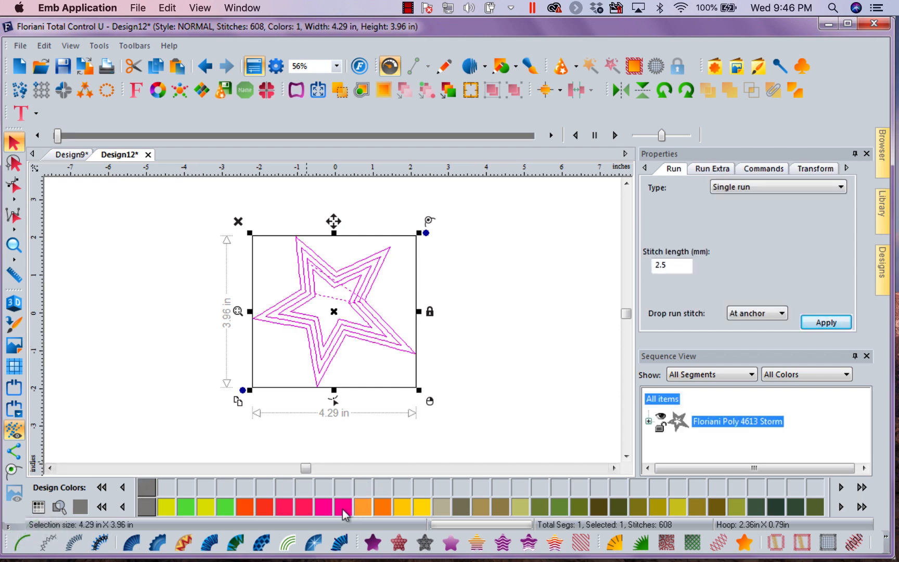
pyautogui.click(323, 506)
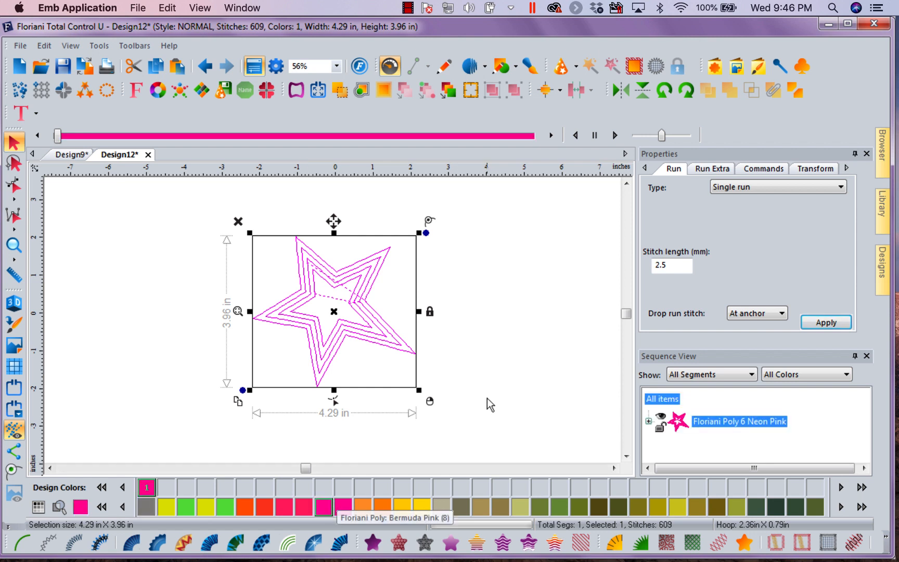
pyautogui.click(487, 399)
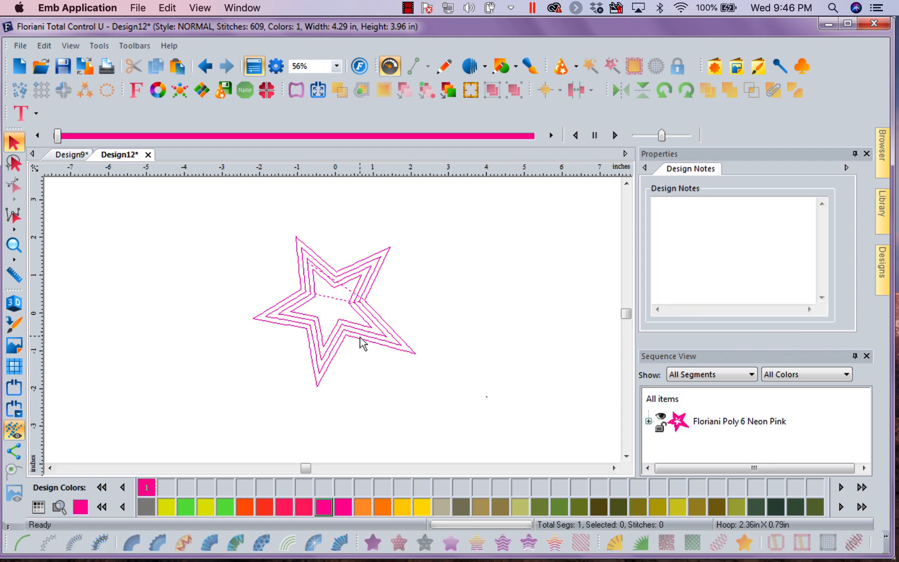
# - Undo the pink color and the run stitch conversion of the star contour
pyautogui.click(649, 421)
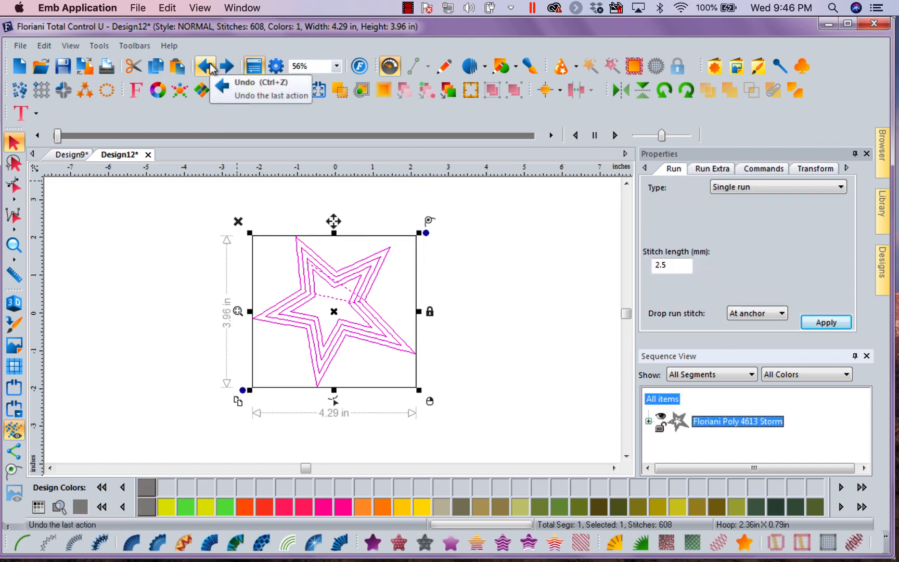
pyautogui.click(648, 421)
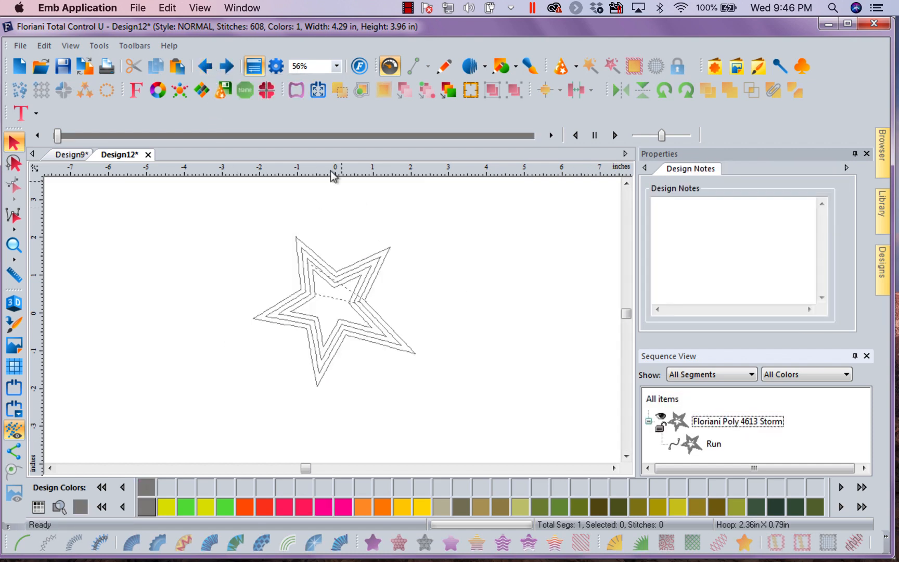
pyautogui.click(205, 66)
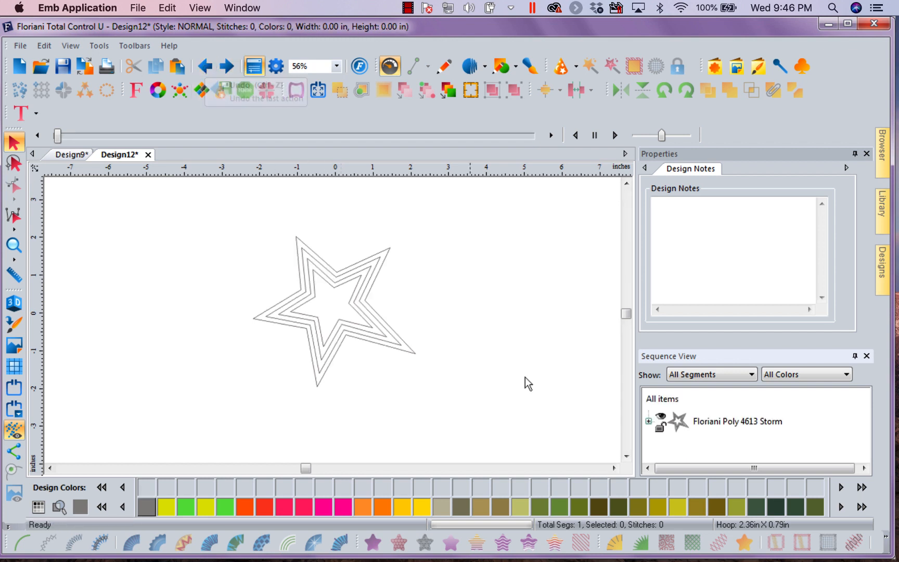
# - Break the contoured star artwork apart into separate outlines and list them in the sequence
pyautogui.click(648, 421)
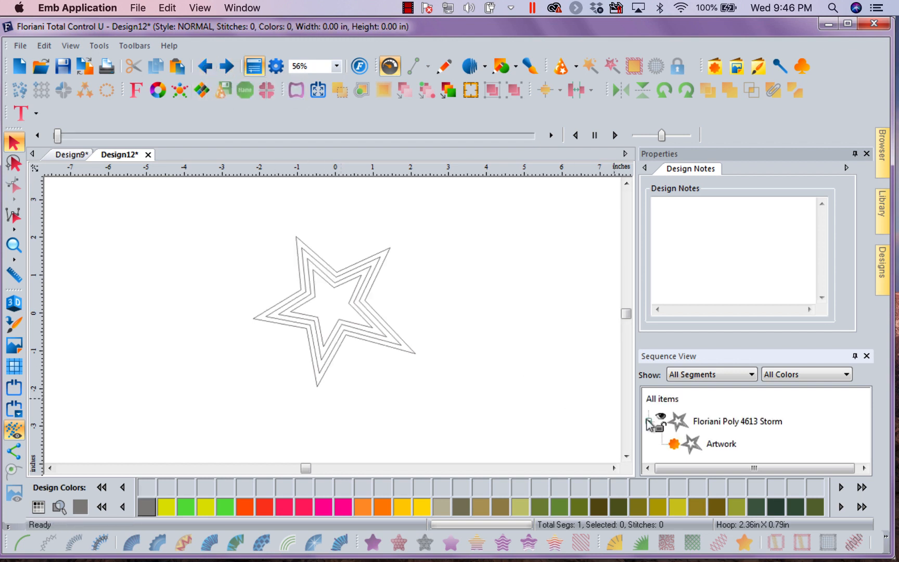
pyautogui.click(692, 446)
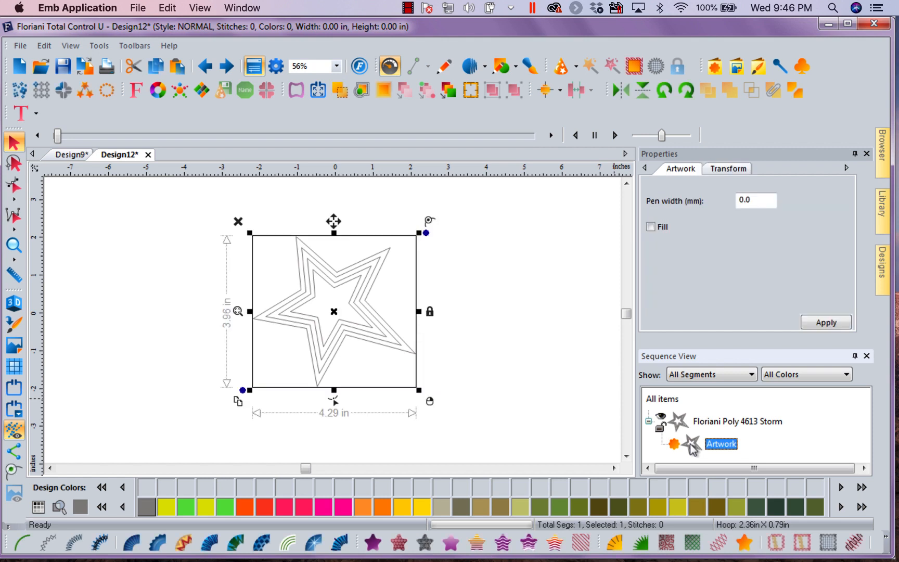
pyautogui.click(799, 89)
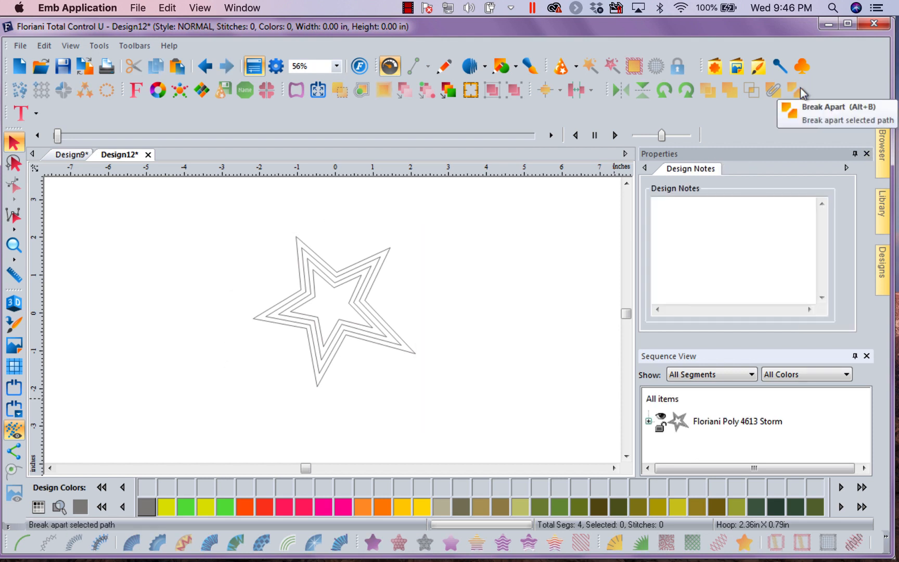
pyautogui.click(648, 422)
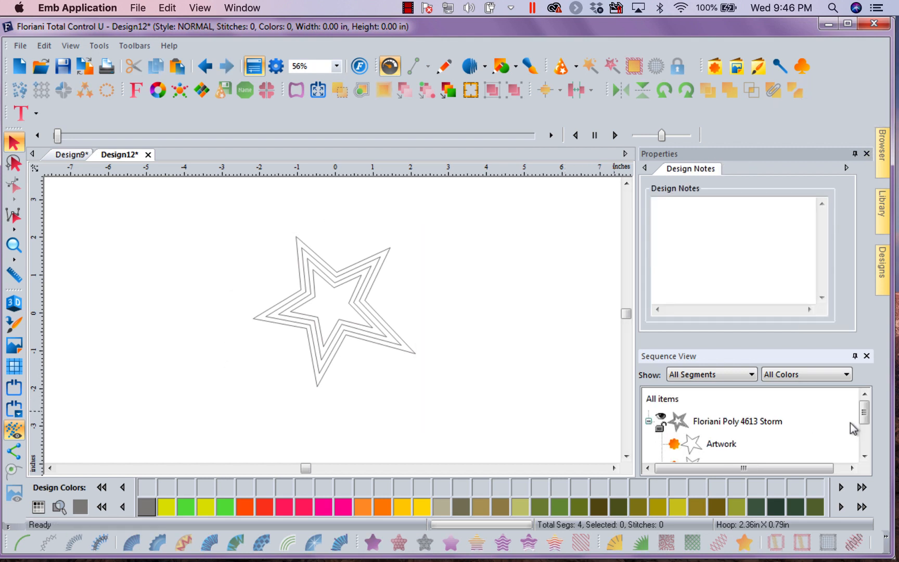
pyautogui.moveTo(864, 416)
pyautogui.mouseDown()
pyautogui.moveTo(864, 442)
pyautogui.moveTo(865, 434)
pyautogui.mouseUp()
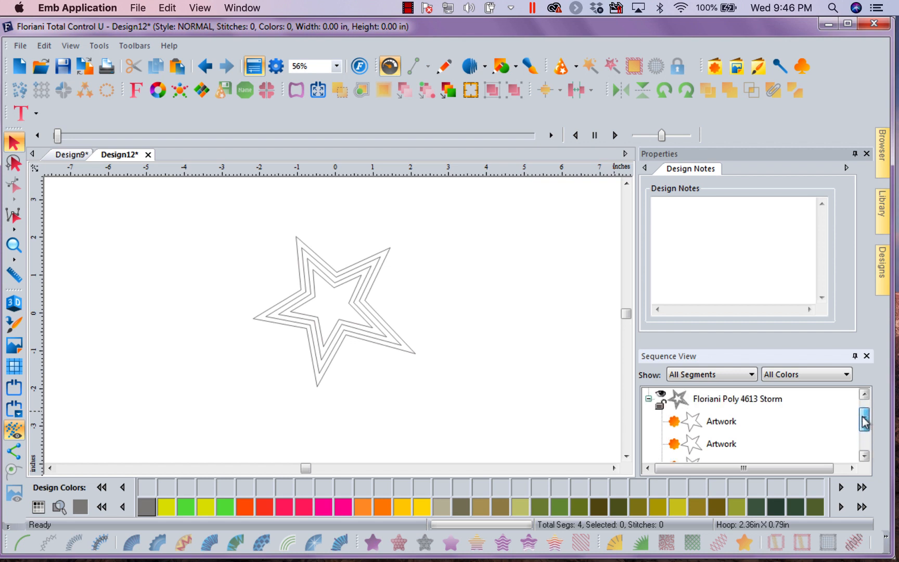
# - Convert only the innermost star outline to a run stitch
pyautogui.click(357, 331)
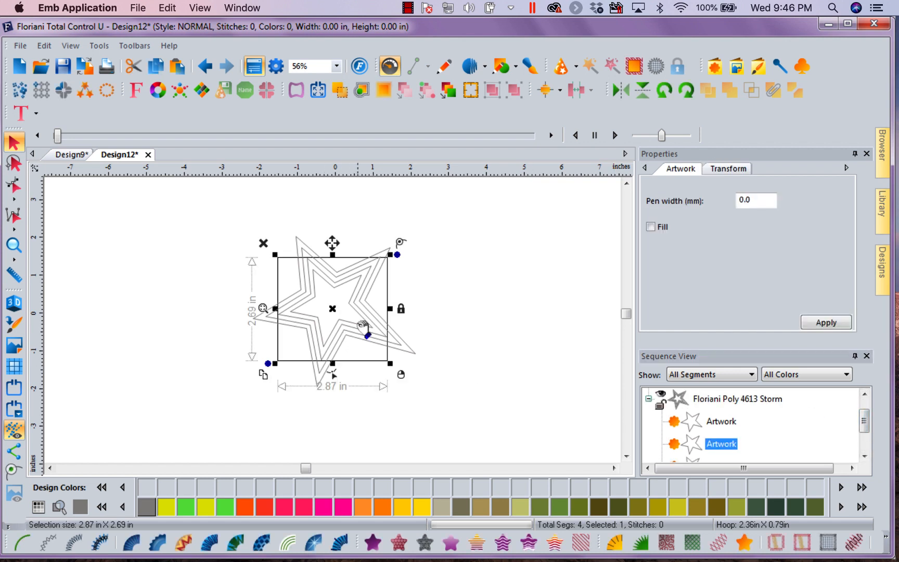
pyautogui.click(720, 422)
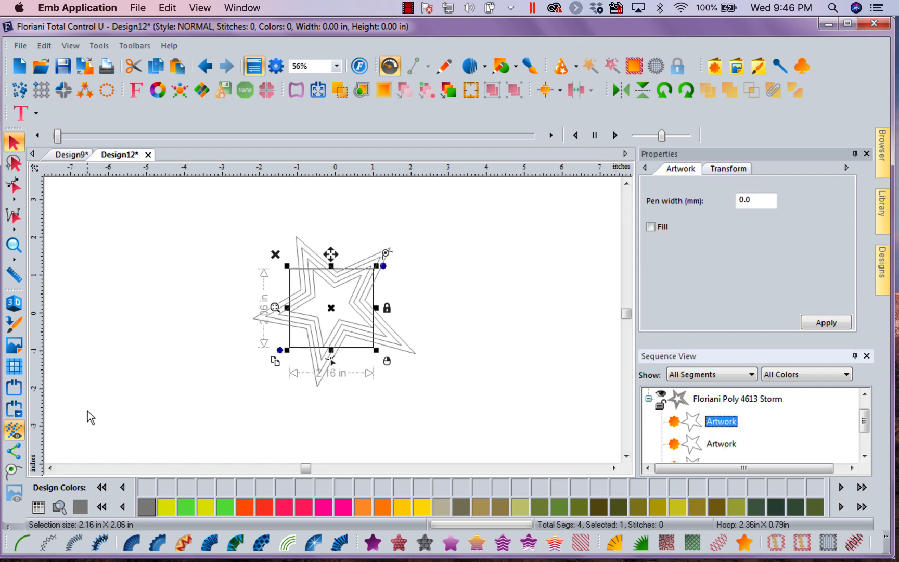
pyautogui.click(29, 539)
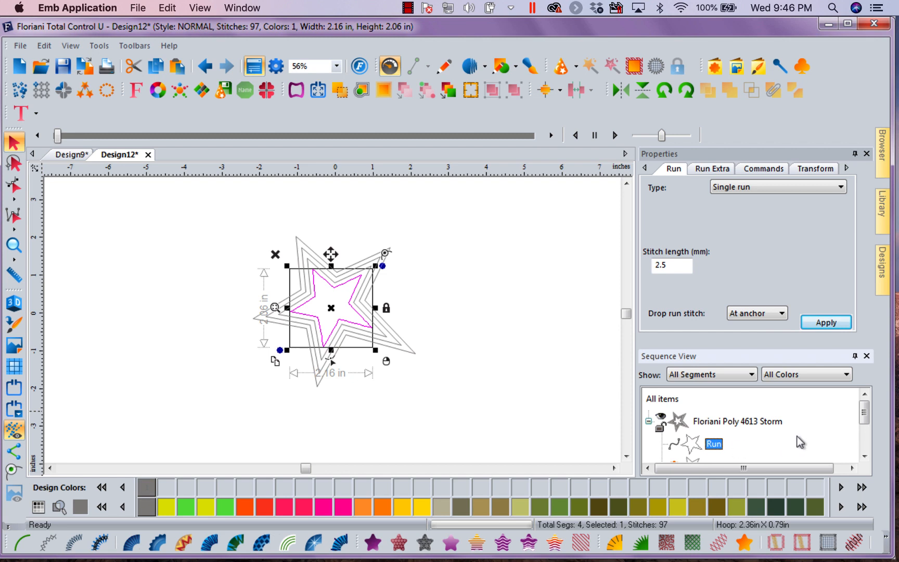
pyautogui.click(865, 456)
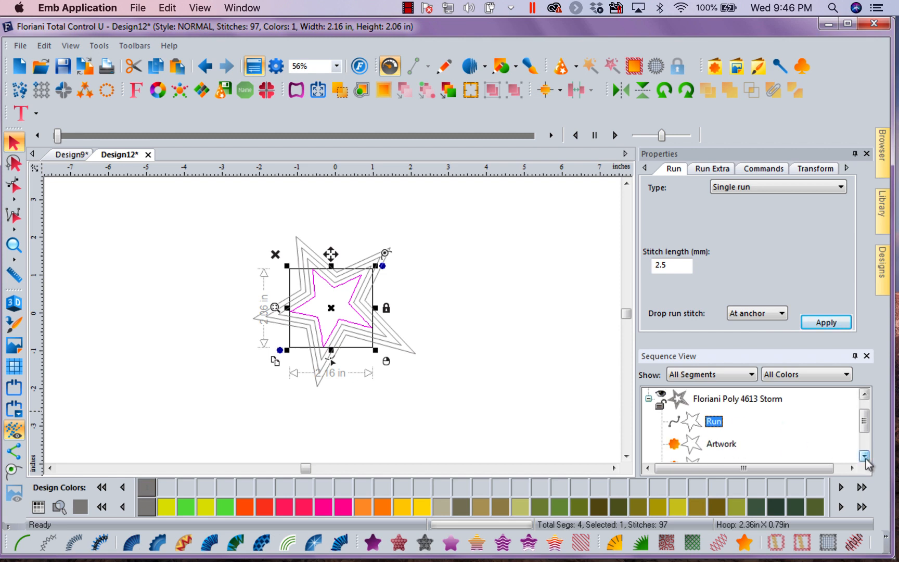
# - Color the second-smallest star outline Floriani Poly 3 Neon Red and check the innermost outline's run properties
pyautogui.click(694, 448)
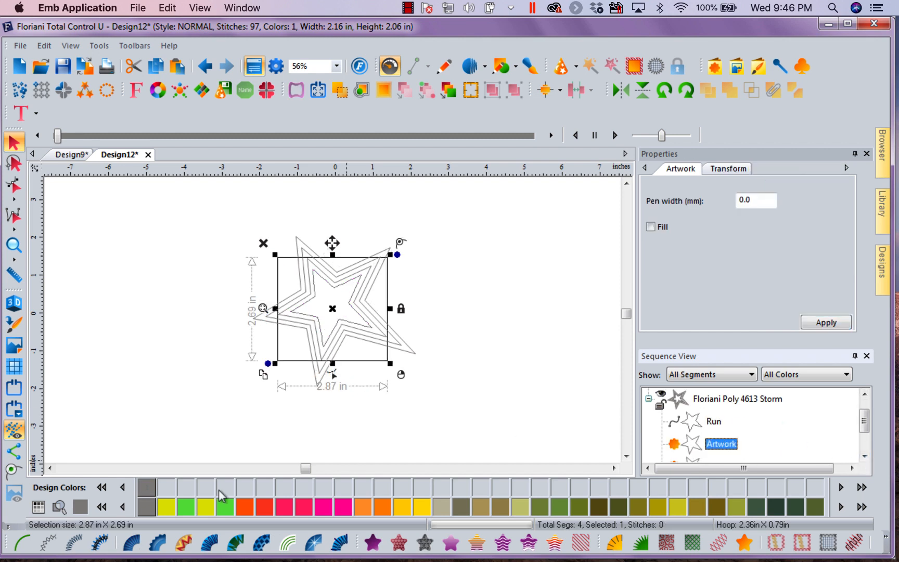
pyautogui.click(261, 506)
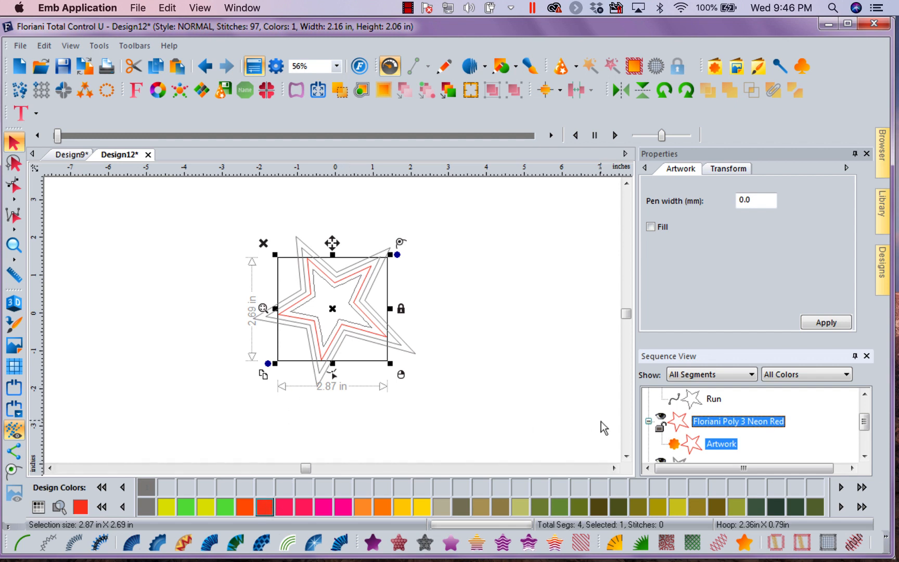
pyautogui.click(713, 399)
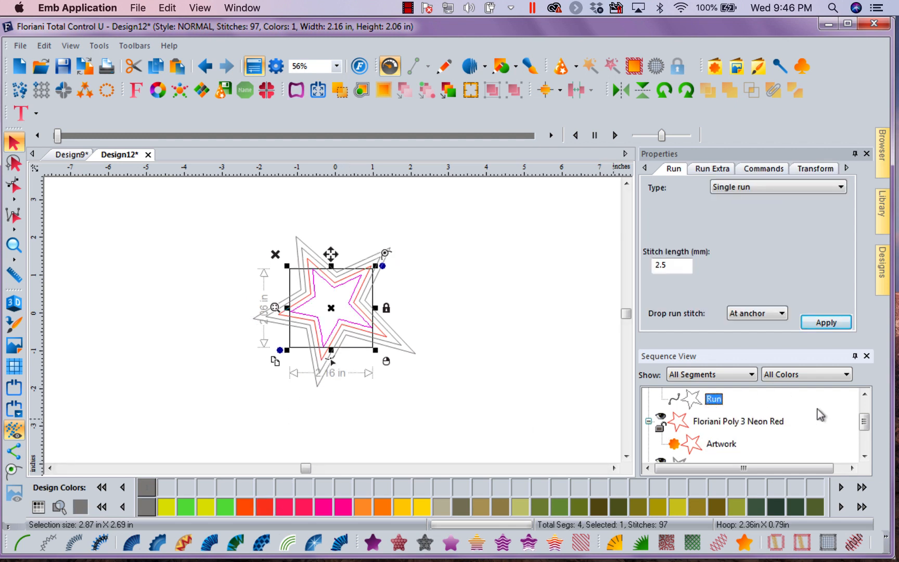
pyautogui.moveTo(860, 424); pyautogui.dragTo(864, 408)
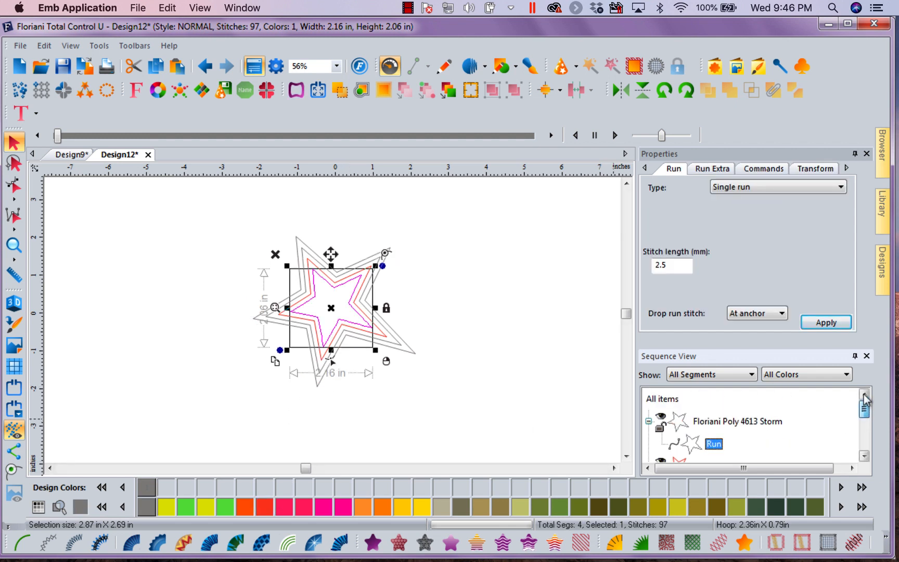
pyautogui.click(743, 422)
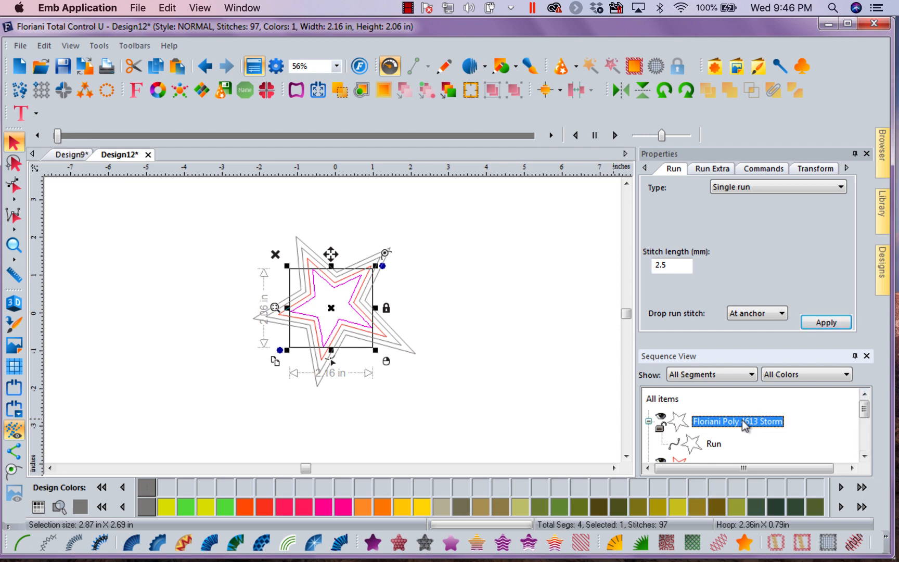
# - Convert the Neon Red star outline to a run stitch and set its type to Double run
pyautogui.click(864, 457)
pyautogui.click(725, 443)
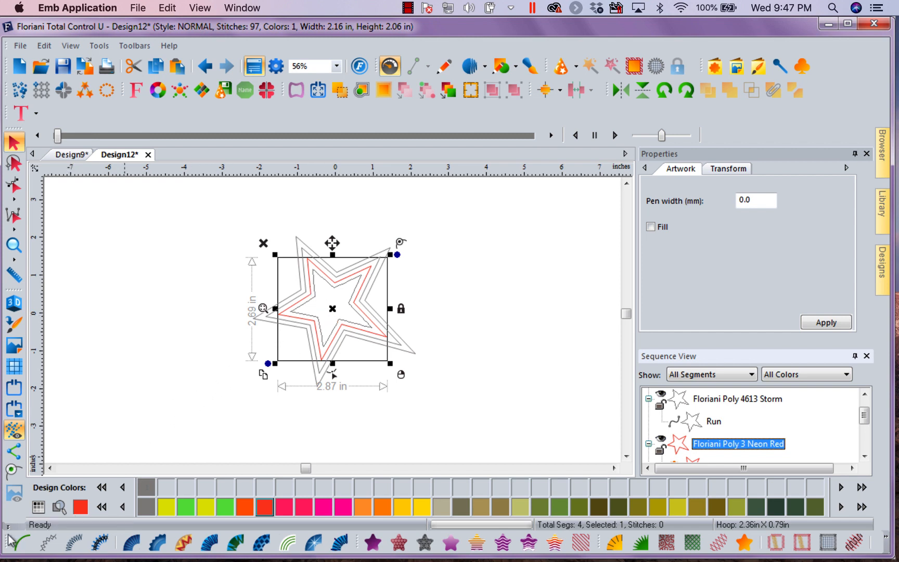
pyautogui.click(24, 544)
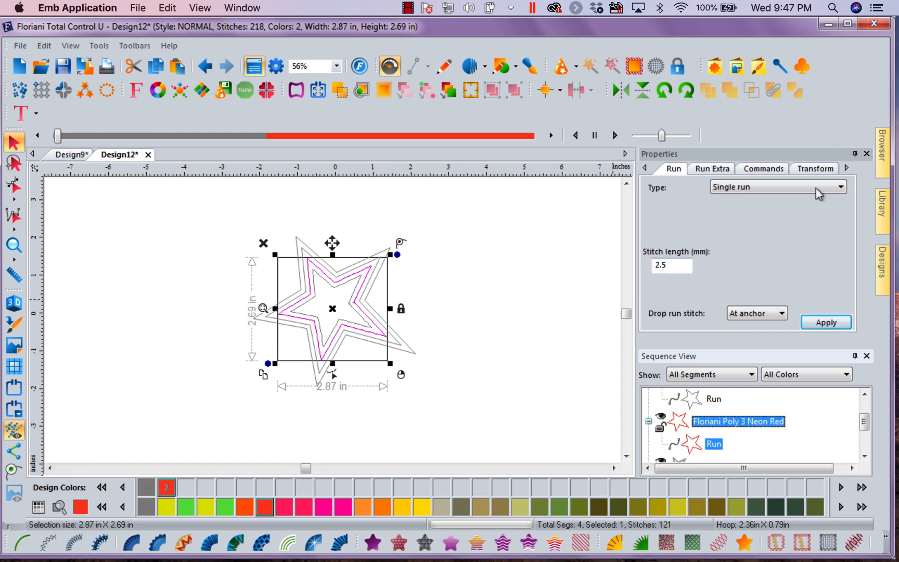
pyautogui.click(839, 185)
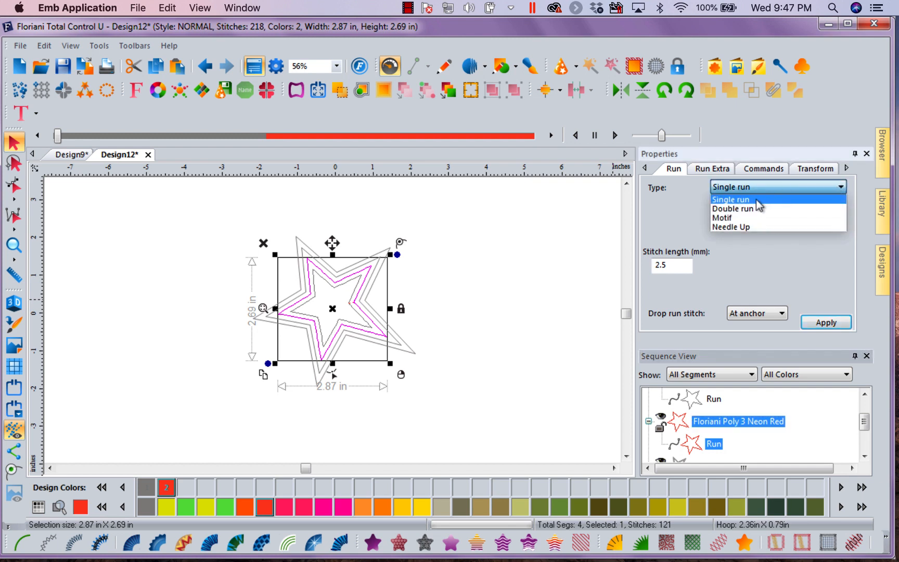
pyautogui.click(755, 206)
pyautogui.click(825, 323)
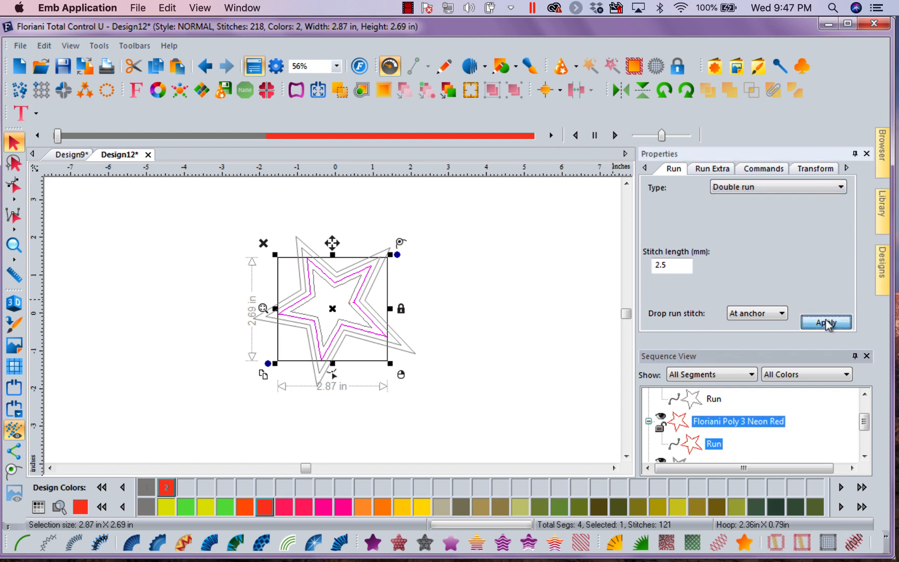
# - Color the two outer star outlines Floriani Poly 4 Indian Orange and convert them to run stitches
pyautogui.click(864, 456)
pyautogui.click(732, 445)
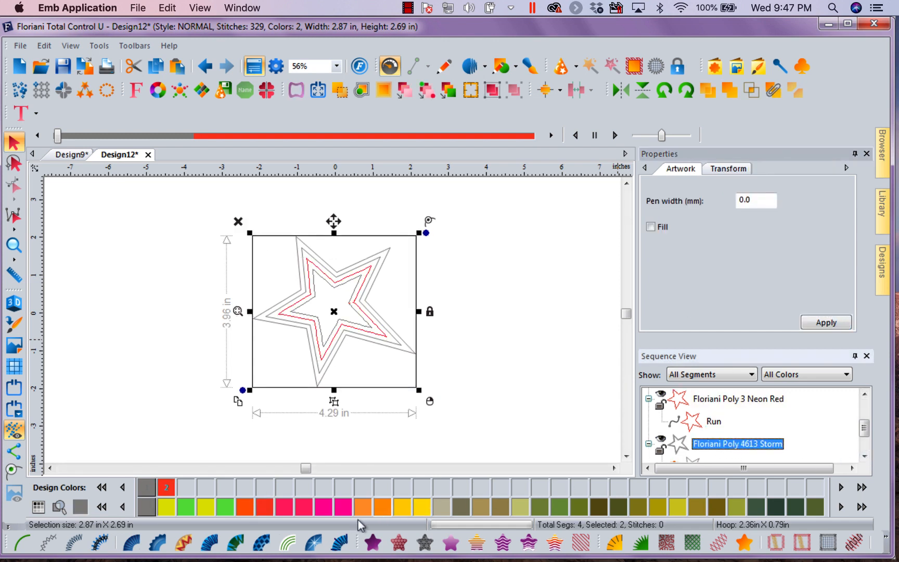
pyautogui.click(403, 507)
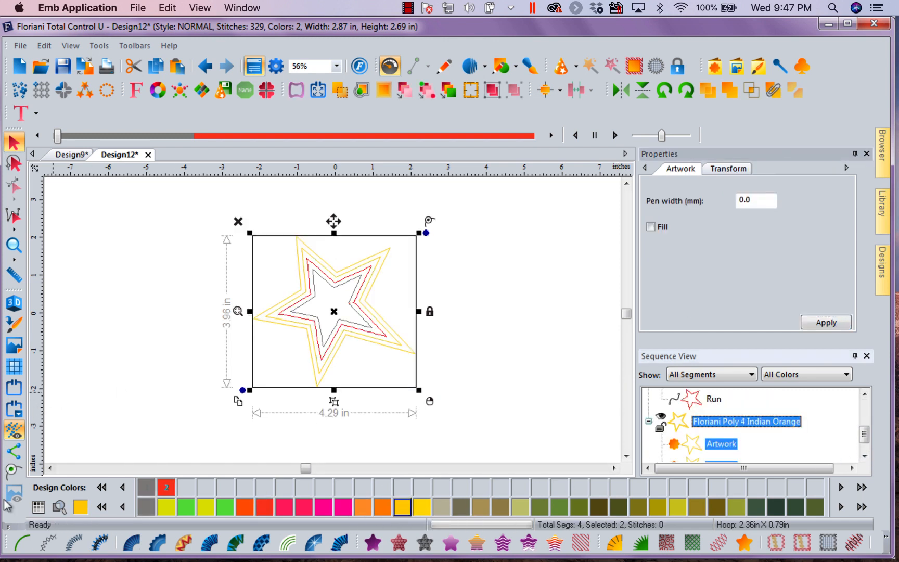
pyautogui.click(21, 542)
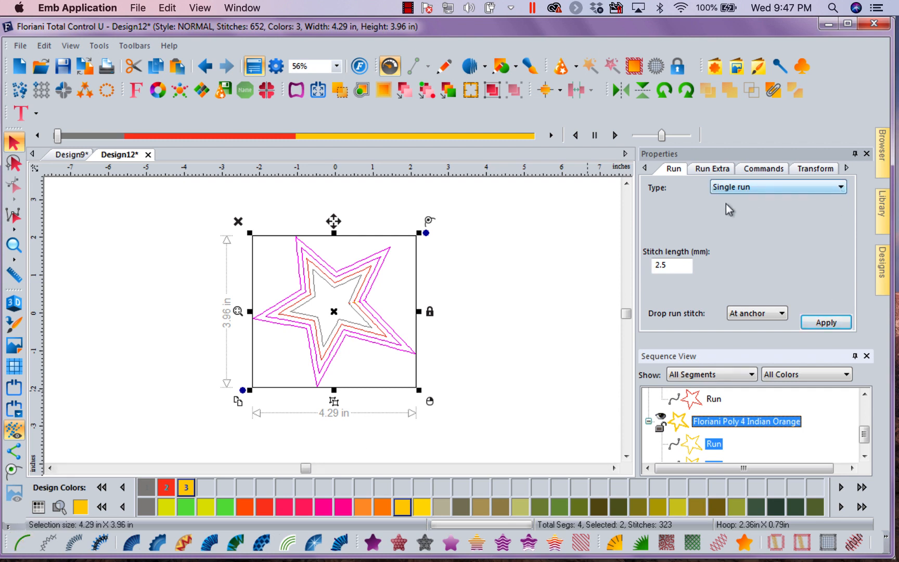
# - Set the stitch length of the two Indian Orange outlines to 3 mm and their bean style to Bean
pyautogui.doubleClick(664, 265)
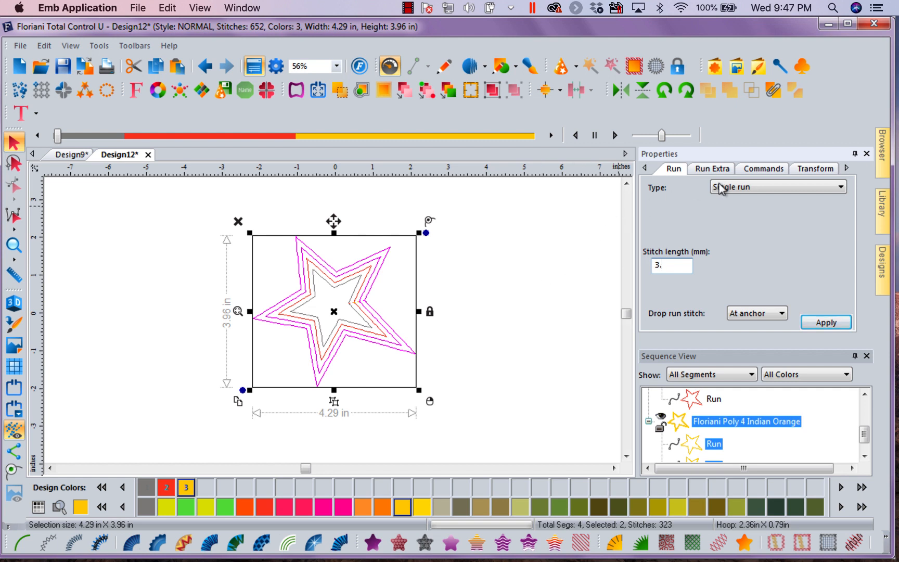
pyautogui.click(823, 322)
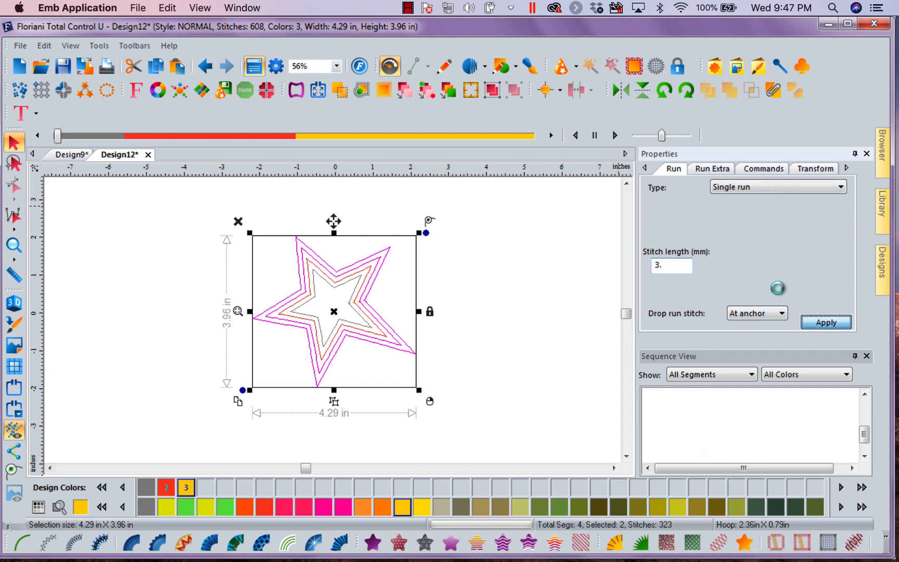
pyautogui.click(720, 170)
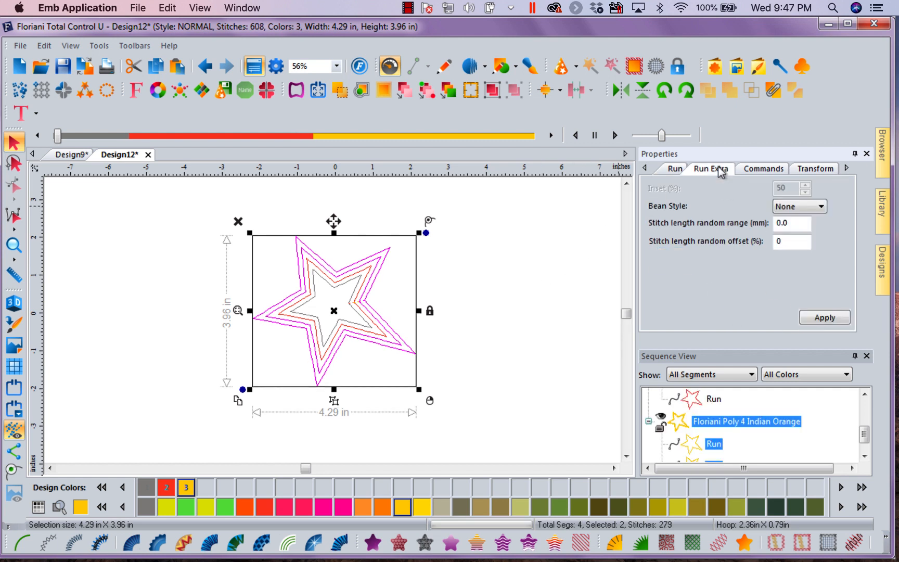
pyautogui.click(818, 207)
pyautogui.click(787, 228)
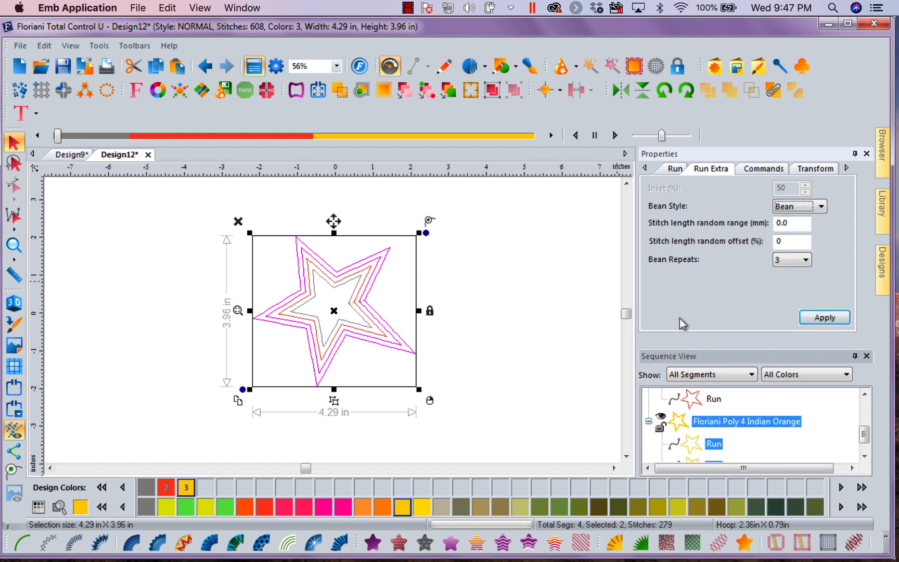
pyautogui.click(825, 317)
pyautogui.click(824, 317)
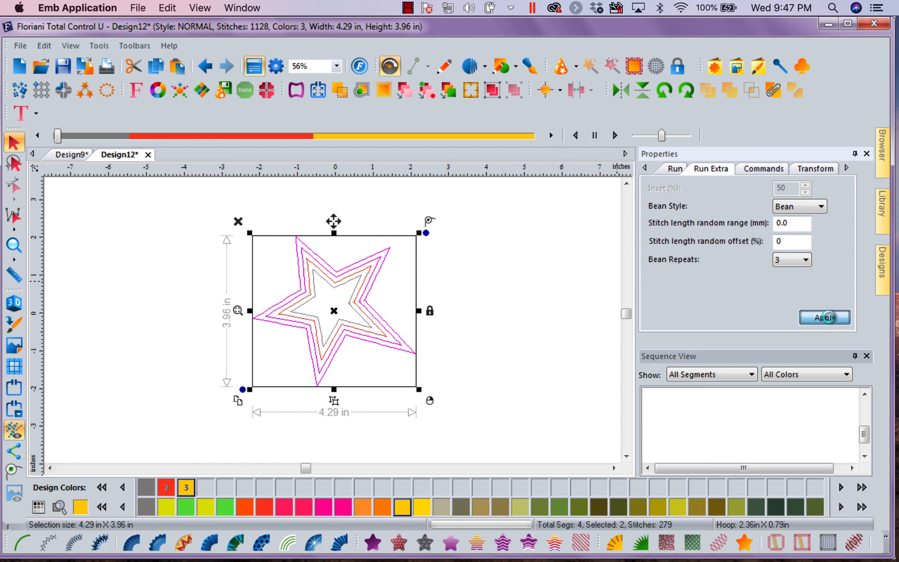
# - Review the run stitch properties of each star outline in the sequence, from the innermost to the Indian Orange pair
pyautogui.click(864, 456)
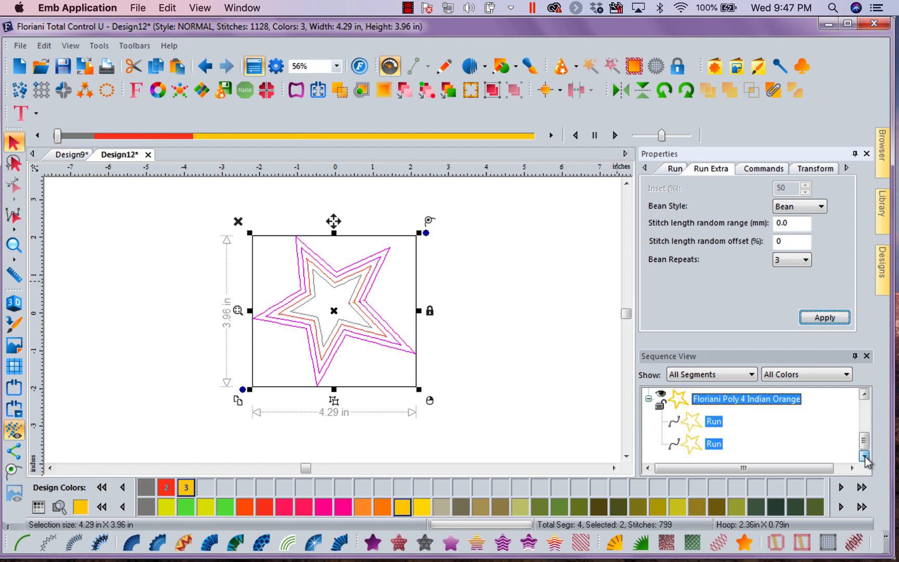
pyautogui.click(864, 395)
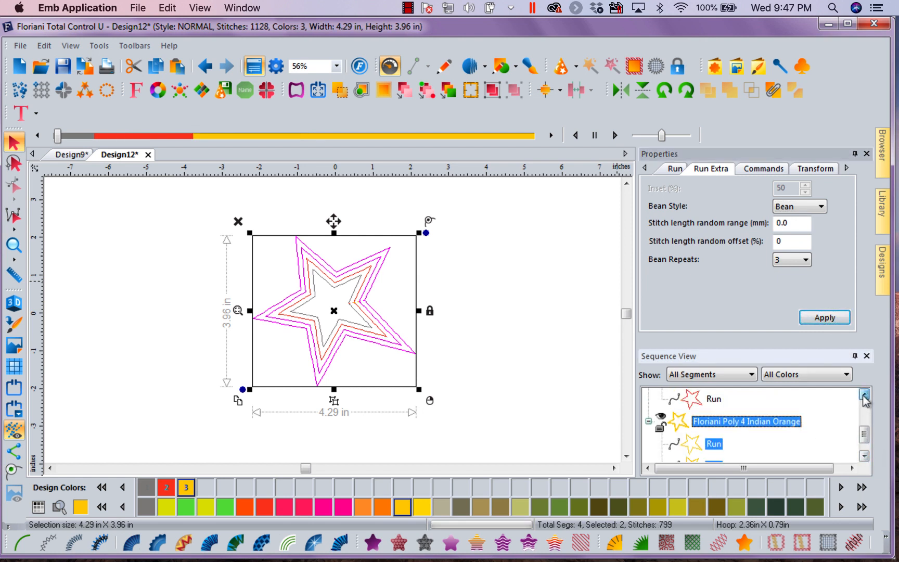
pyautogui.click(864, 395)
pyautogui.click(864, 396)
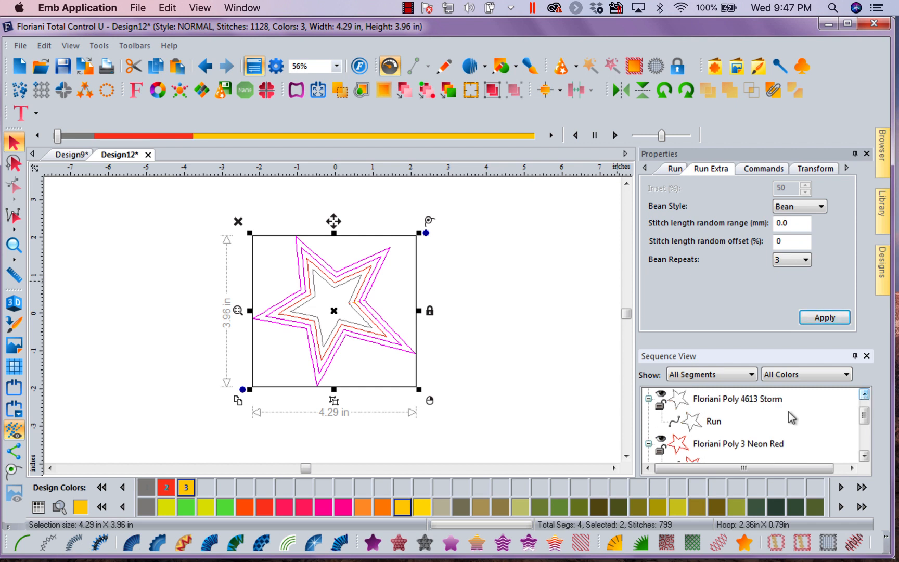
pyautogui.click(713, 421)
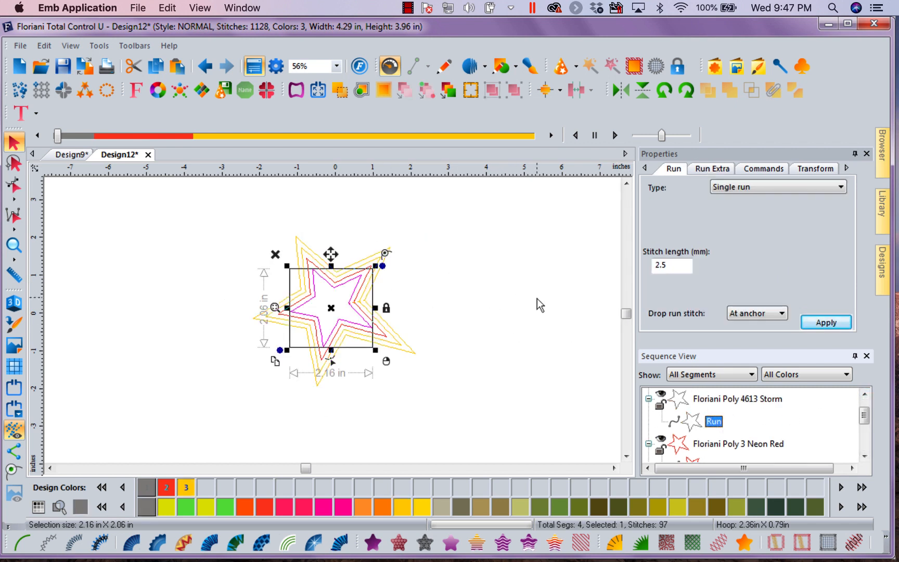
pyautogui.click(731, 445)
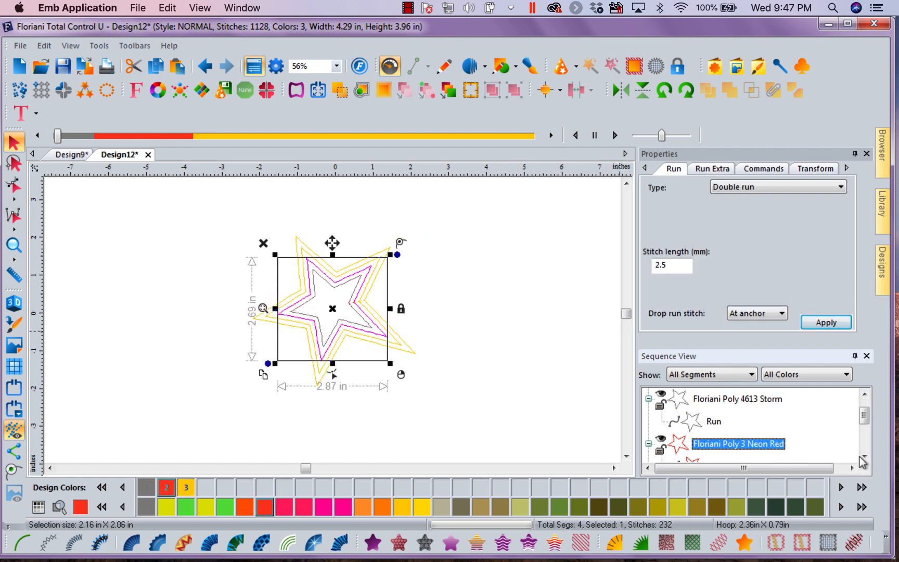
pyautogui.click(864, 456)
pyautogui.click(729, 442)
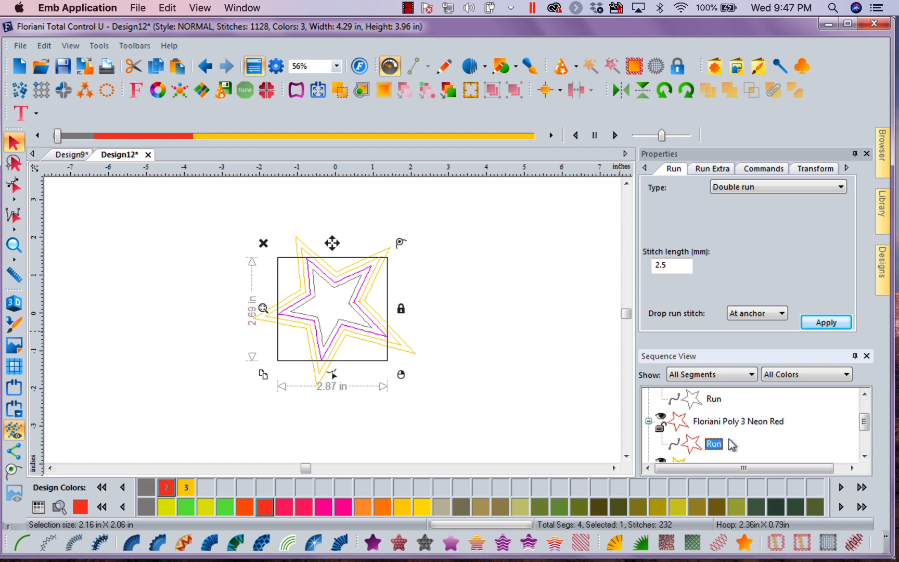
pyautogui.click(864, 456)
pyautogui.click(864, 456)
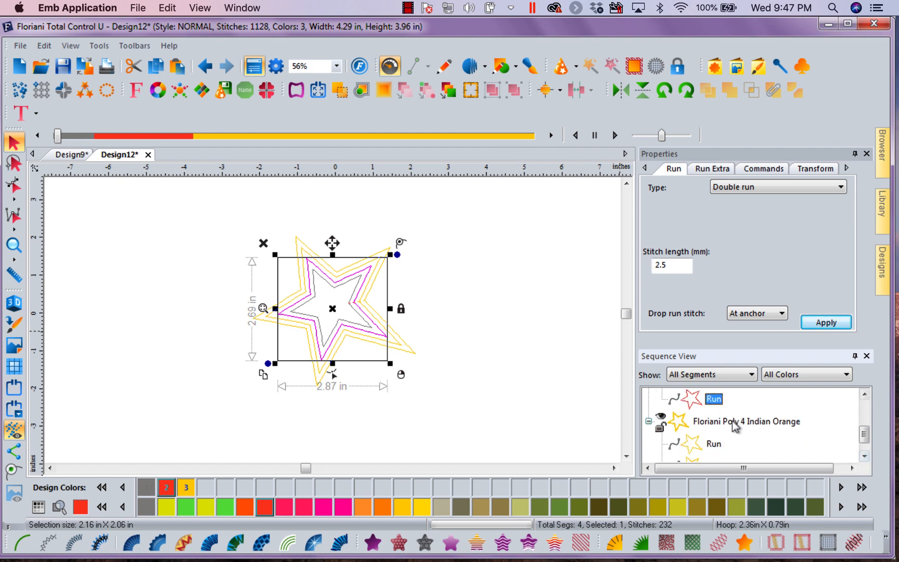
pyautogui.click(768, 424)
# - Color the outermost star outline Floriani Poly 13 Viridian Green and run the stitch simulation through the whole design
pyautogui.click(864, 455)
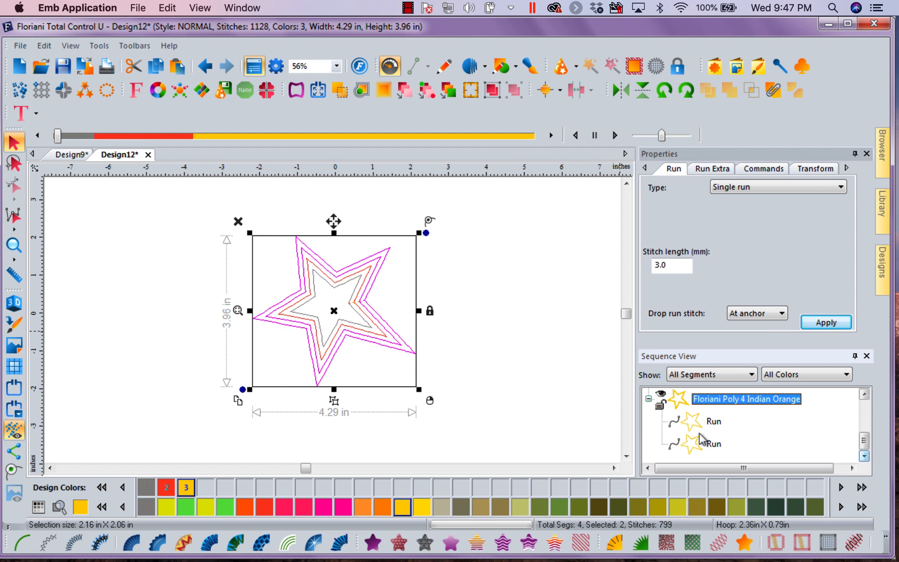
pyautogui.click(688, 446)
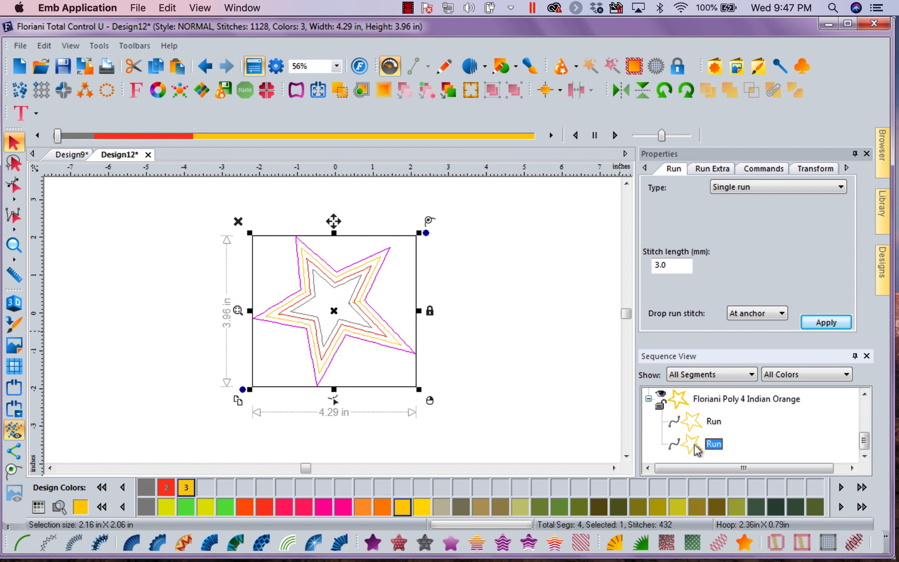
pyautogui.click(225, 506)
pyautogui.click(551, 319)
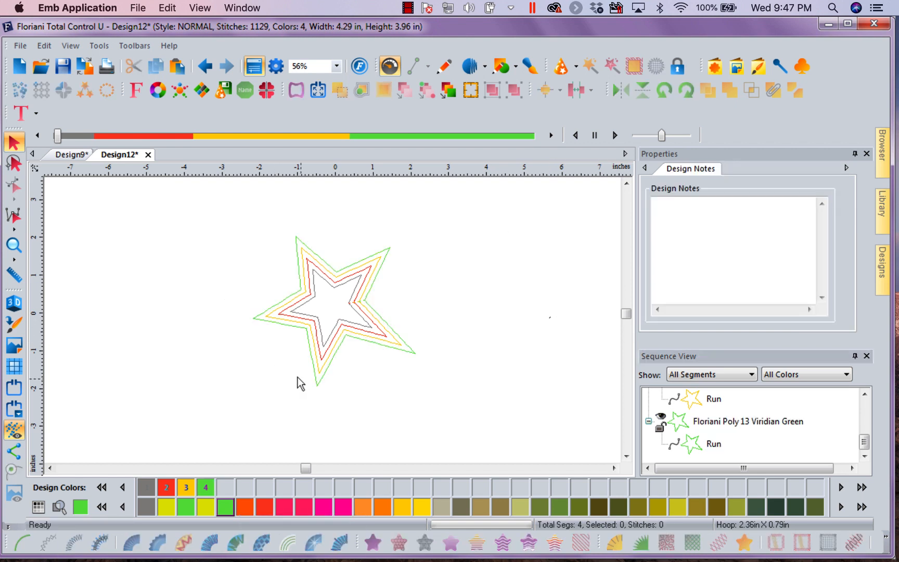
pyautogui.moveTo(57, 136)
pyautogui.mouseDown()
pyautogui.moveTo(123, 146)
pyautogui.moveTo(266, 133)
pyautogui.moveTo(356, 101)
pyautogui.moveTo(471, 97)
pyautogui.moveTo(614, 58)
pyautogui.moveTo(613, 96)
pyautogui.mouseUp()
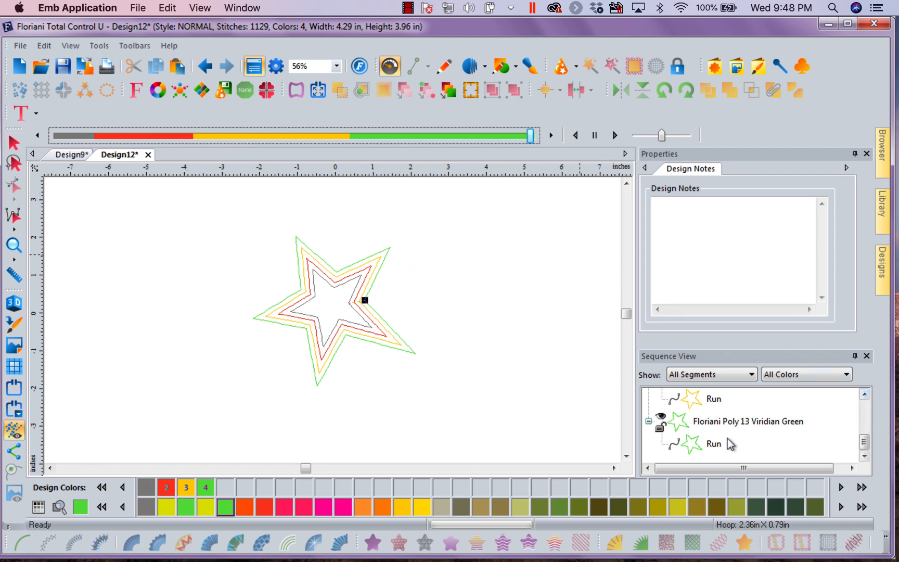
# - Convert the innermost Storm-colored star outline to a fill stitch and deselect it
pyautogui.moveTo(863, 446); pyautogui.dragTo(865, 396)
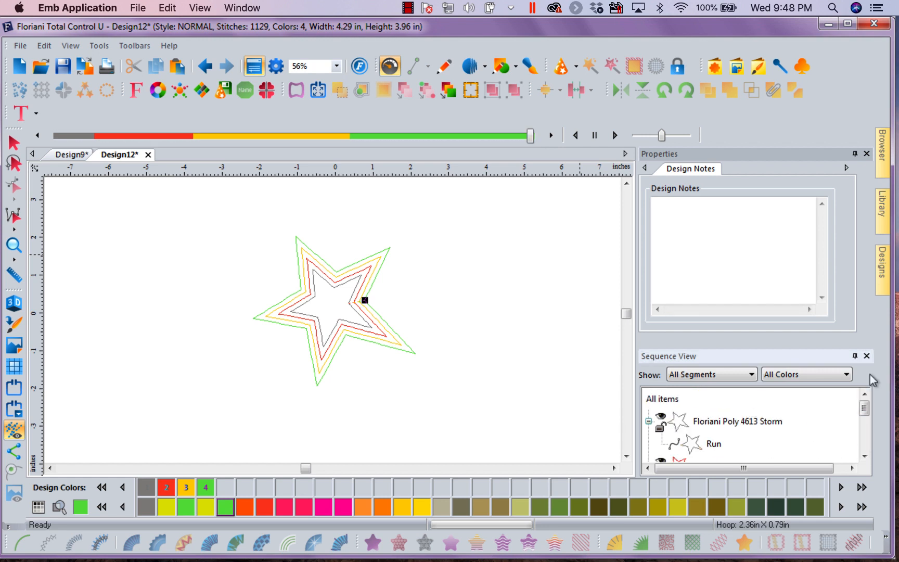
pyautogui.click(749, 422)
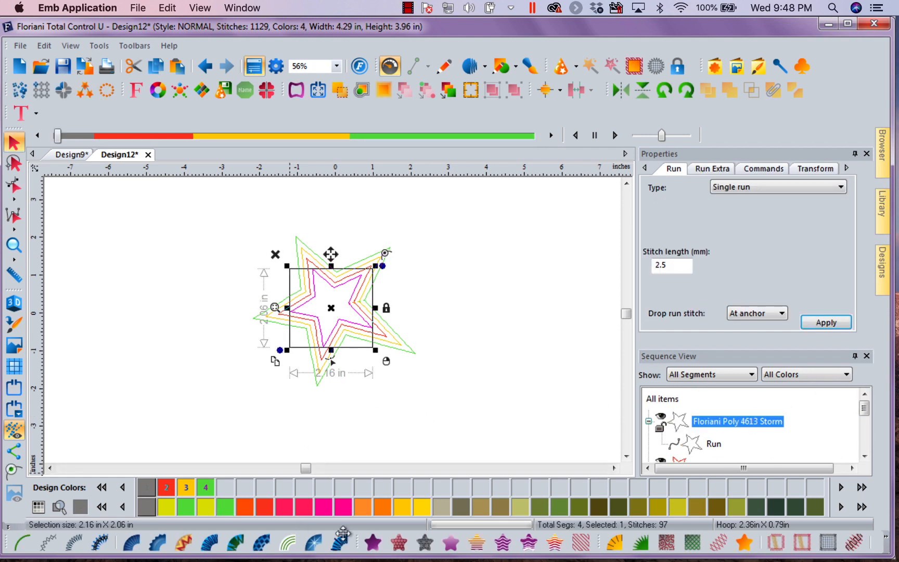
pyautogui.click(372, 543)
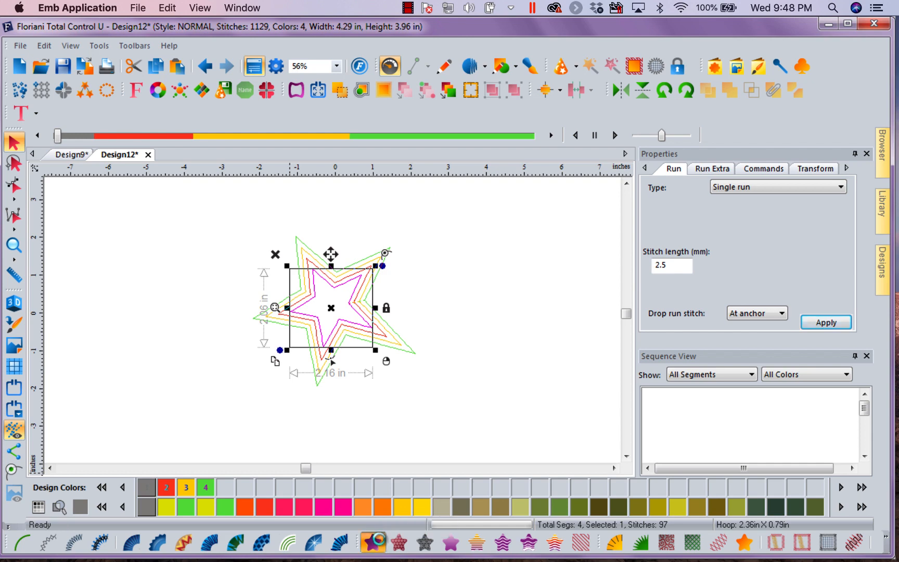
pyautogui.click(432, 294)
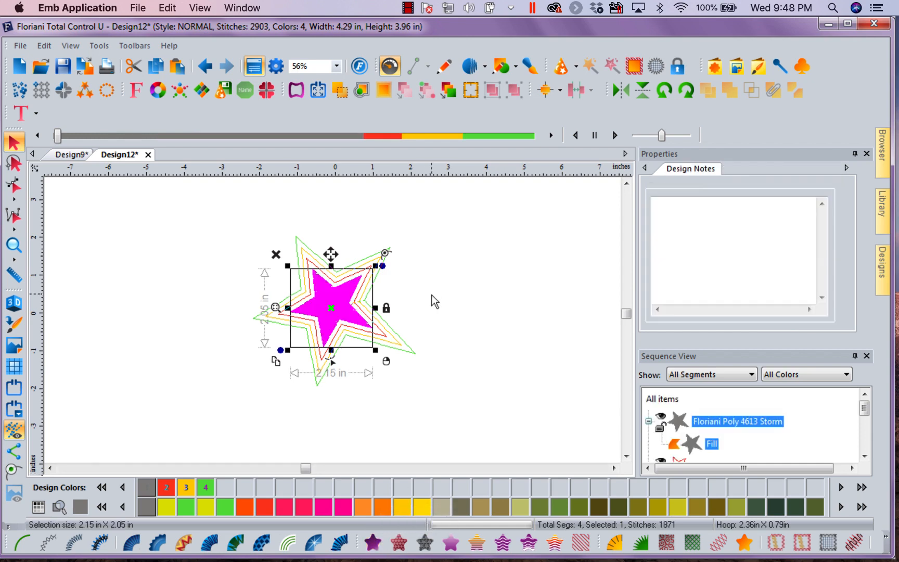
# - Convert the Neon Red star outline to a steil stitch and deselect it
pyautogui.click(355, 280)
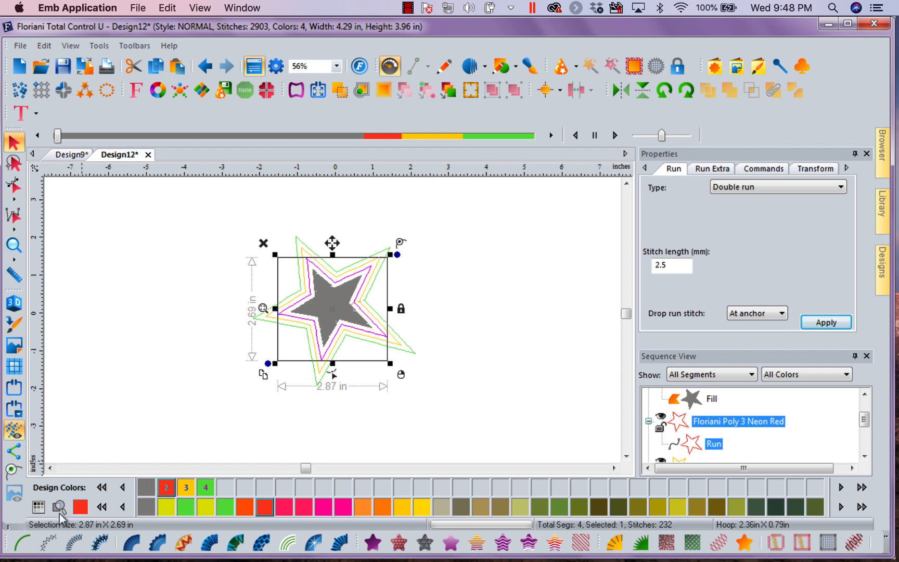
pyautogui.click(73, 542)
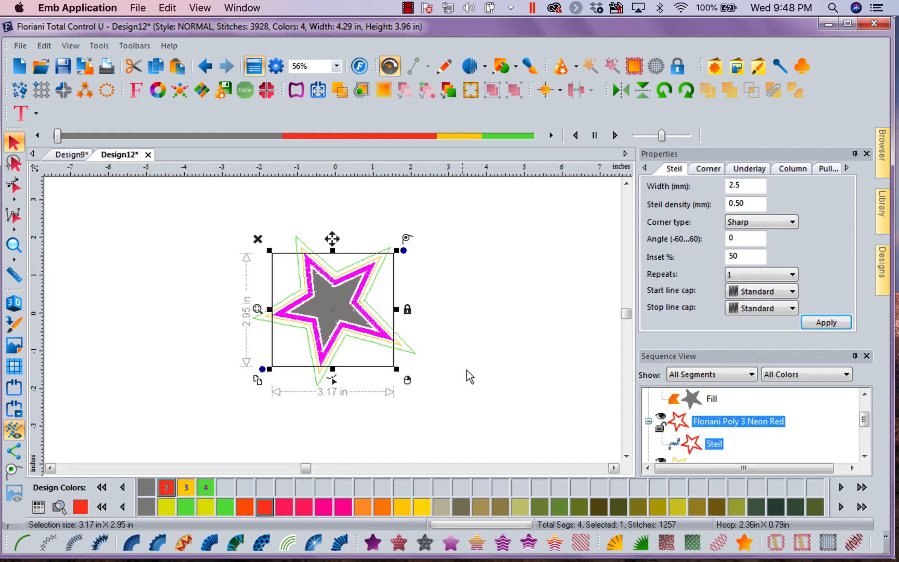
pyautogui.click(496, 263)
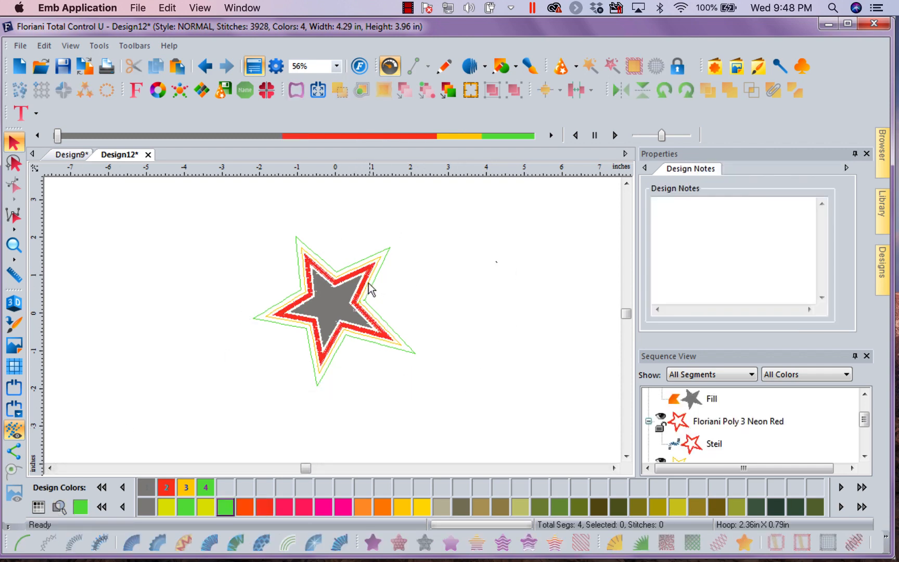
# - Convert the Indian Orange star outline to a Steil-Run stitch and deselect it
pyautogui.click(383, 259)
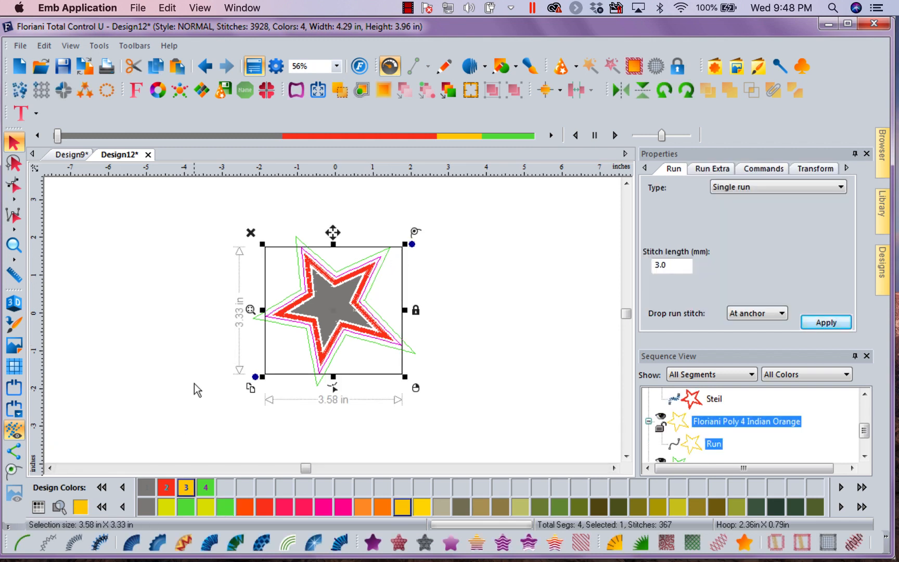
pyautogui.click(99, 543)
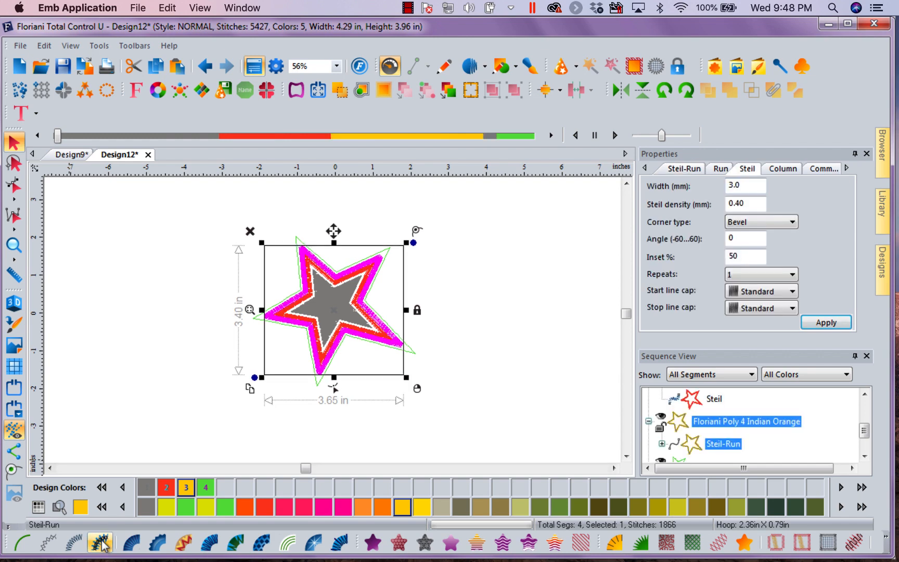
pyautogui.click(517, 241)
# - Select the outermost Viridian Green star outline and review the Contour options without applying them
pyautogui.click(391, 250)
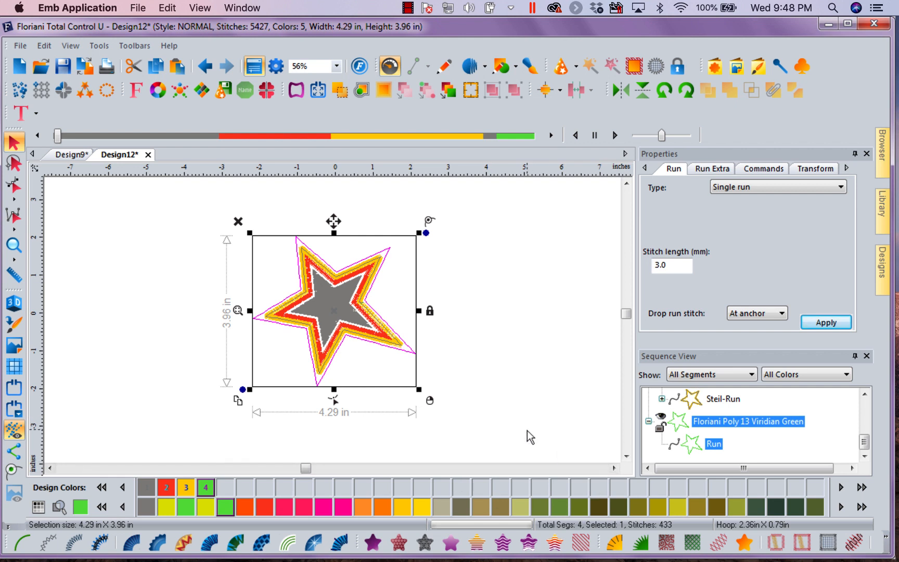
pyautogui.click(385, 90)
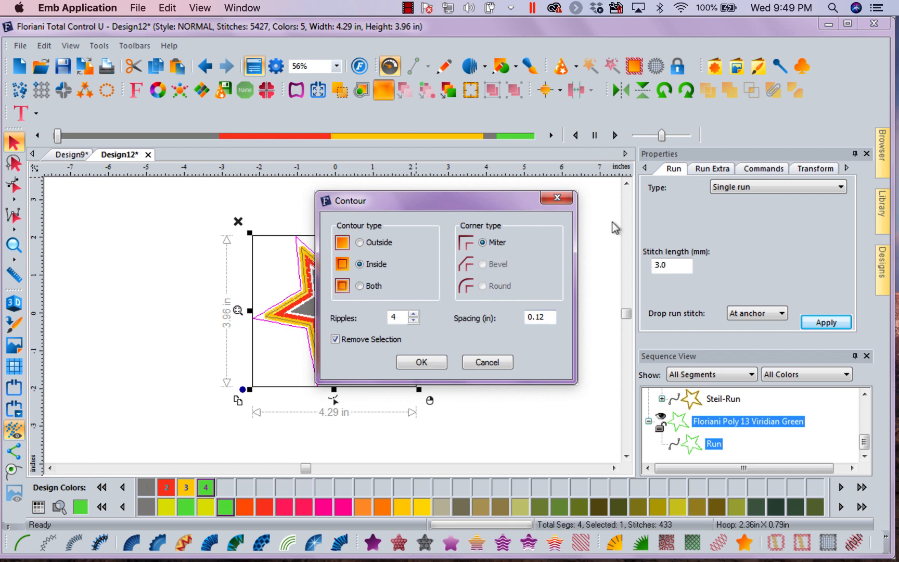
pyautogui.click(558, 198)
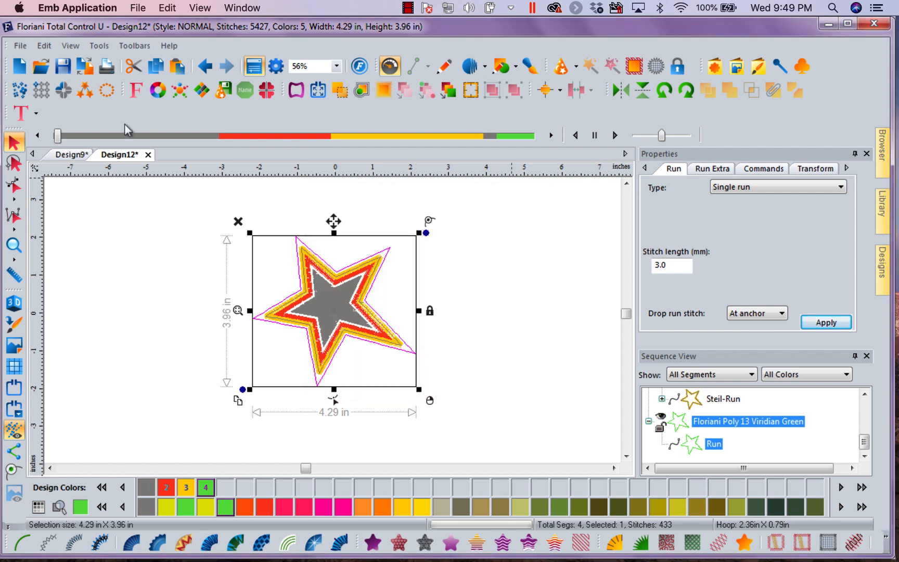
# - Create a new design and insert the Star 005 shape from the Custom Shapes library
pyautogui.click(22, 70)
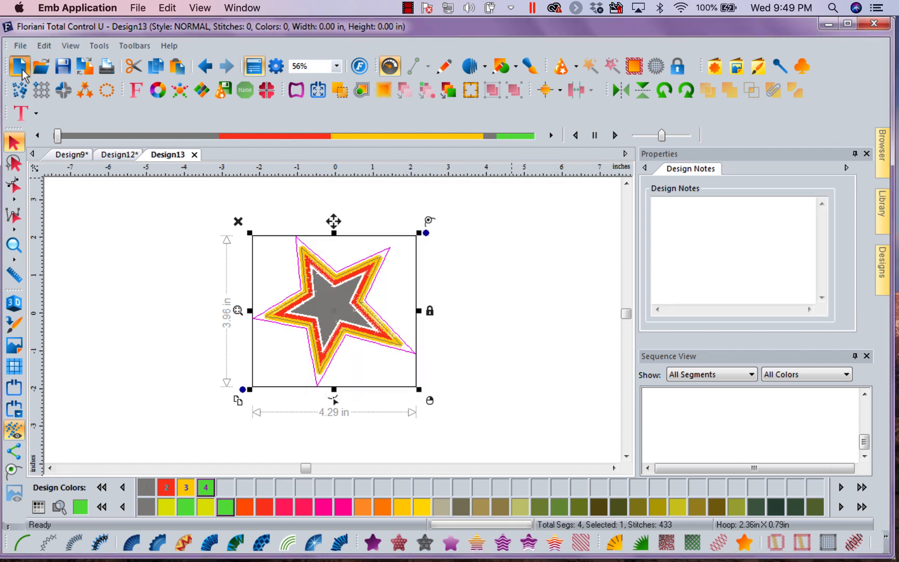
pyautogui.click(718, 71)
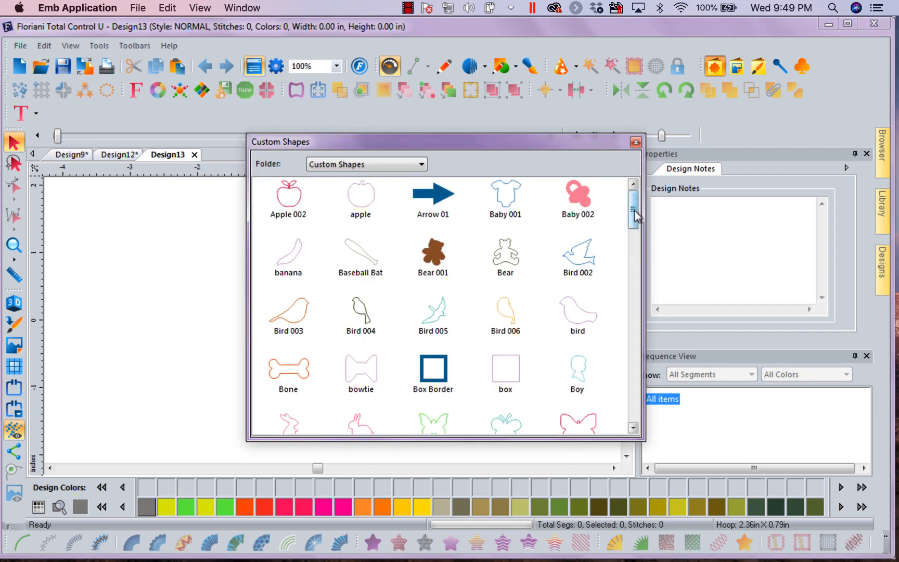
pyautogui.moveTo(636, 211); pyautogui.dragTo(643, 354)
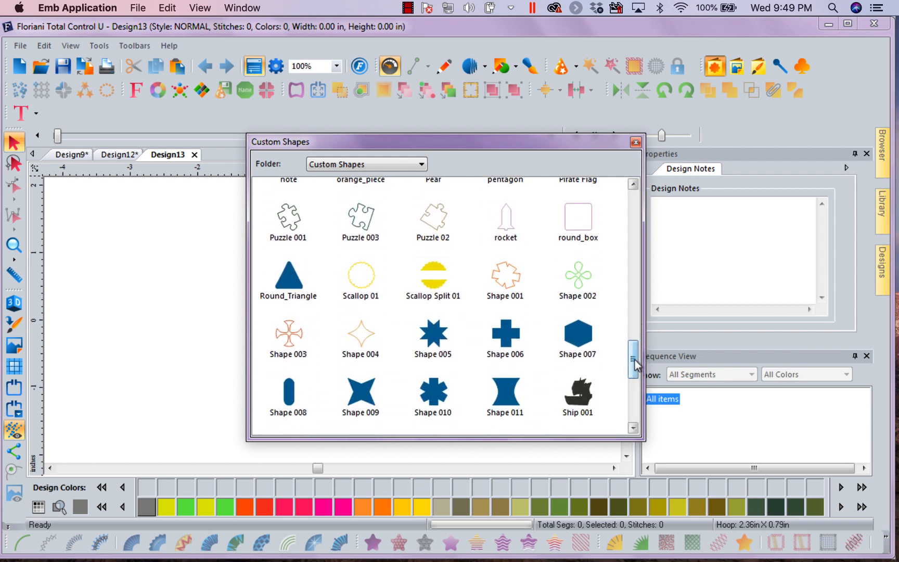
pyautogui.scroll(-5, 635, 363)
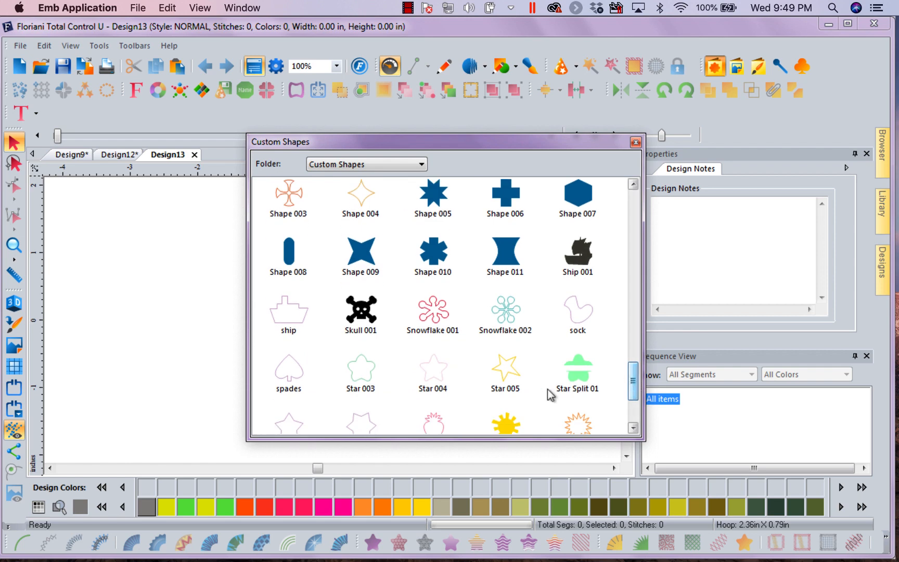
pyautogui.click(508, 377)
pyautogui.doubleClick(508, 376)
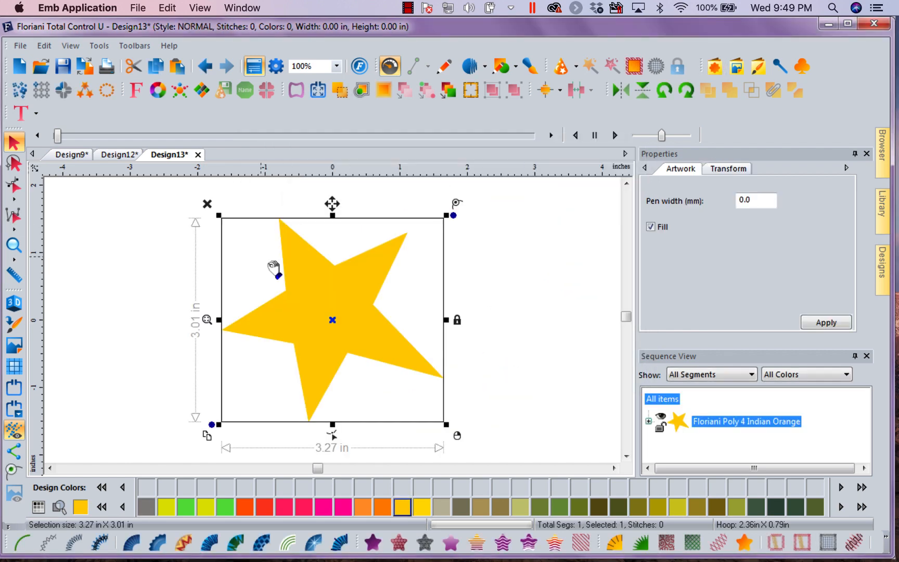
# - Set the Contour type to Both without applying it and switch the ruler units to Metric
pyautogui.click(384, 90)
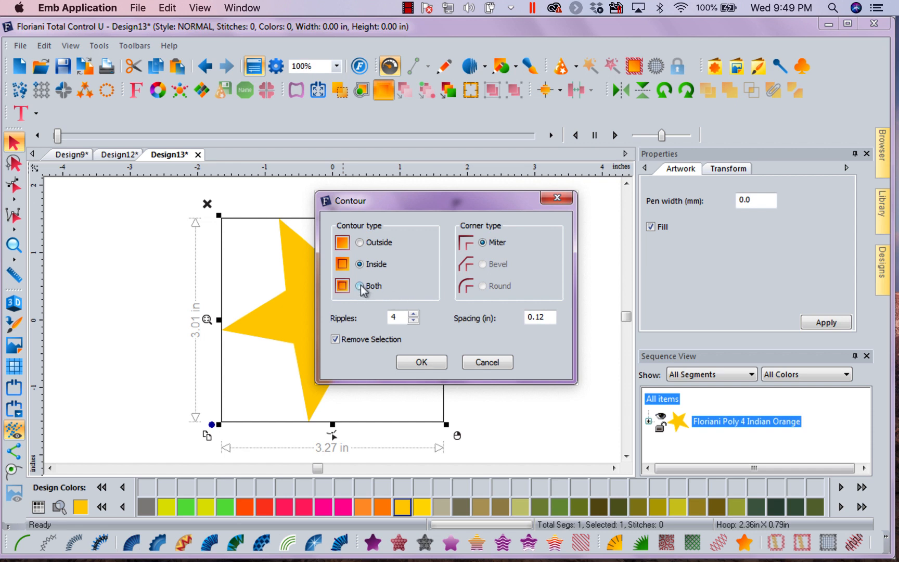
pyautogui.click(360, 287)
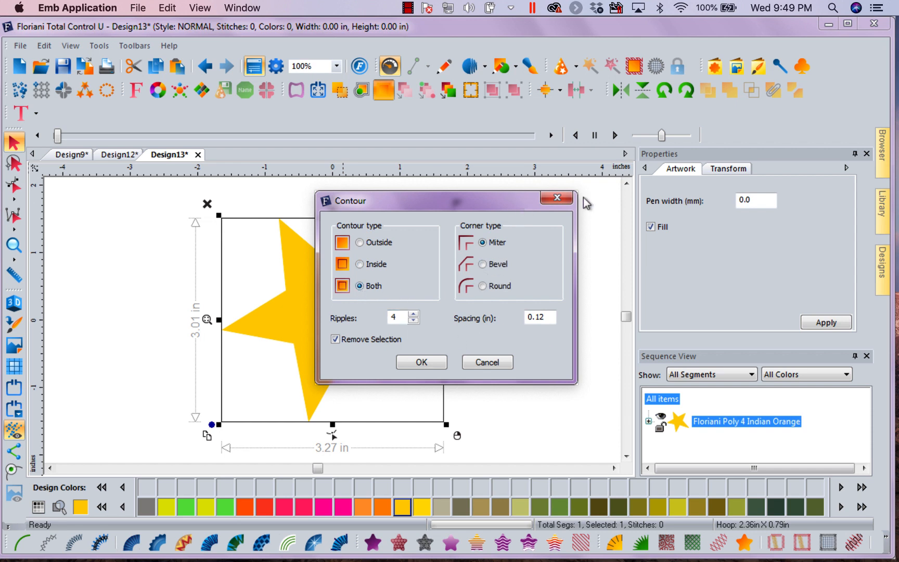
pyautogui.click(557, 198)
pyautogui.rightClick(560, 169)
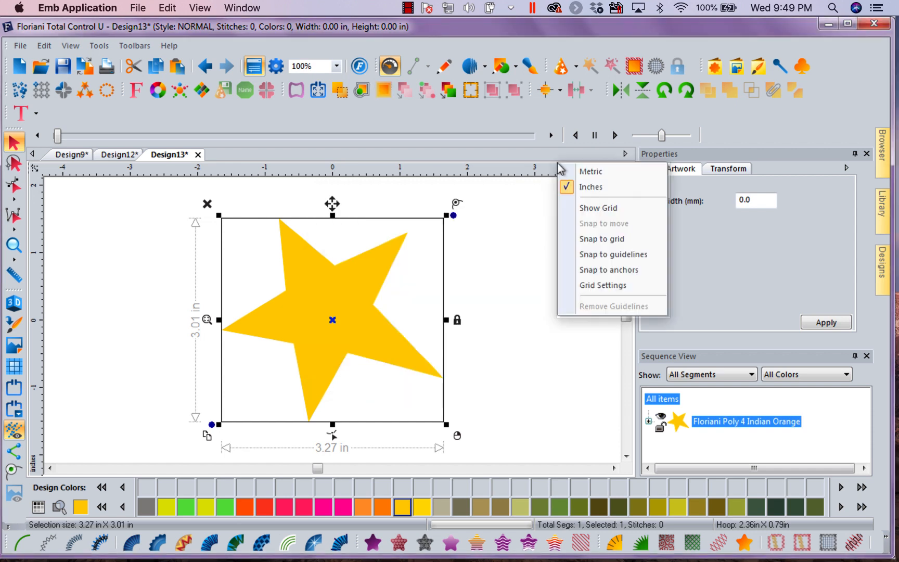
pyautogui.click(588, 171)
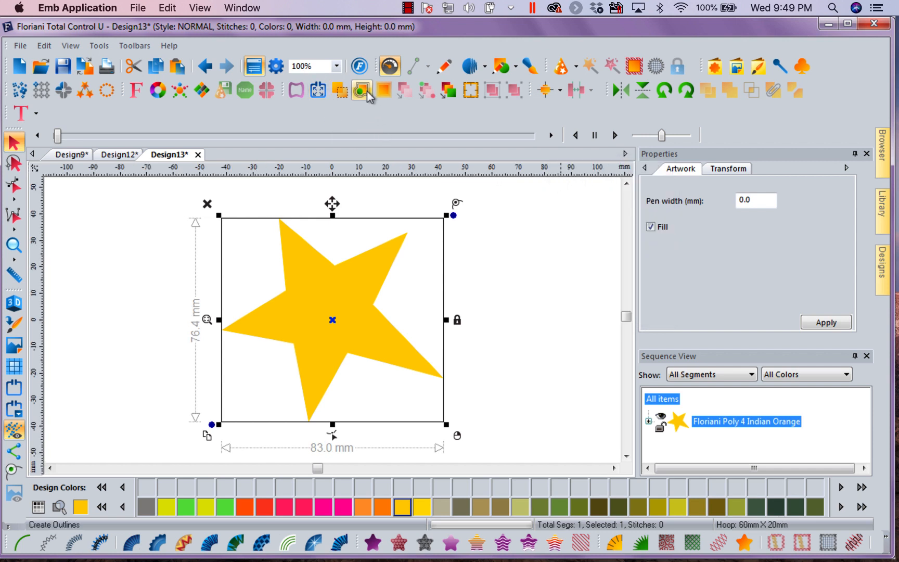
# - Contour the star on both sides with 1 ripple, 3 mm spacing and Bevel corners
pyautogui.click(389, 90)
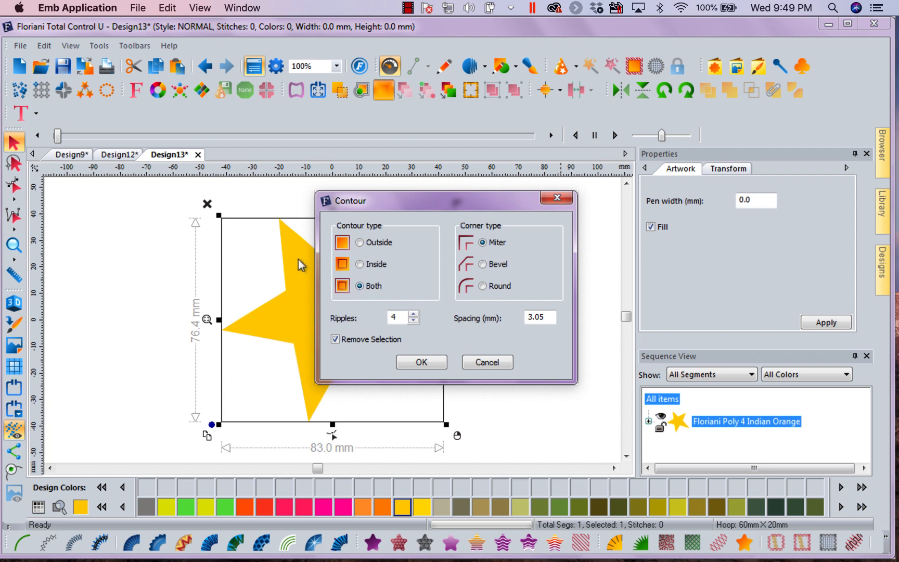
pyautogui.click(555, 316)
pyautogui.doubleClick(554, 316)
pyautogui.write('3')
pyautogui.doubleClick(396, 316)
pyautogui.write('1')
pyautogui.click(483, 264)
pyautogui.click(420, 363)
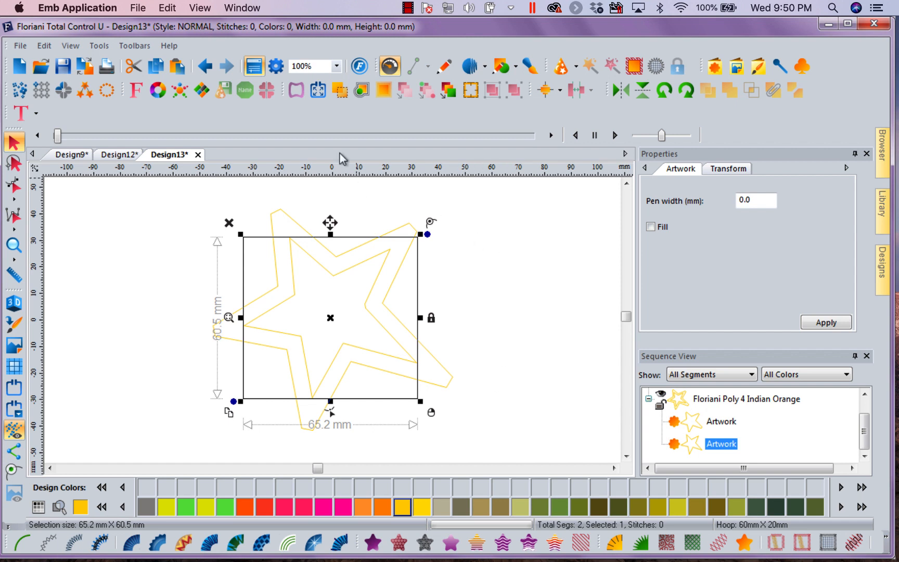
# - Undo the beveled contour, contour the star again with Round corners, and deselect the outlines
pyautogui.click(213, 68)
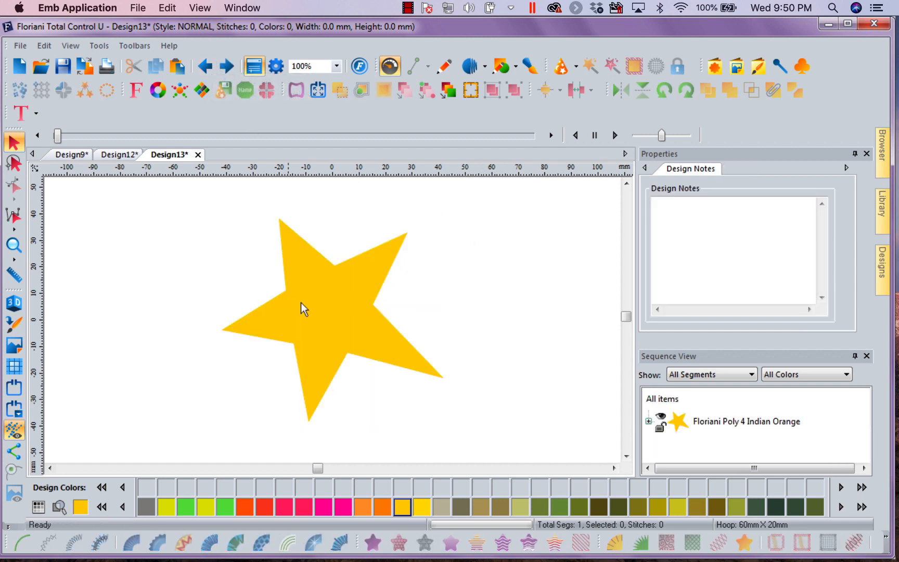
pyautogui.click(307, 311)
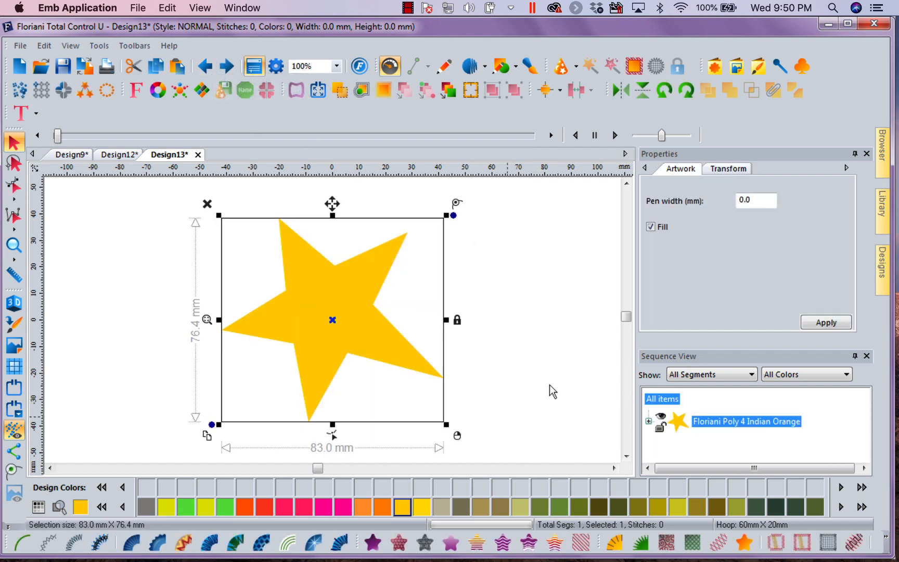
pyautogui.click(384, 90)
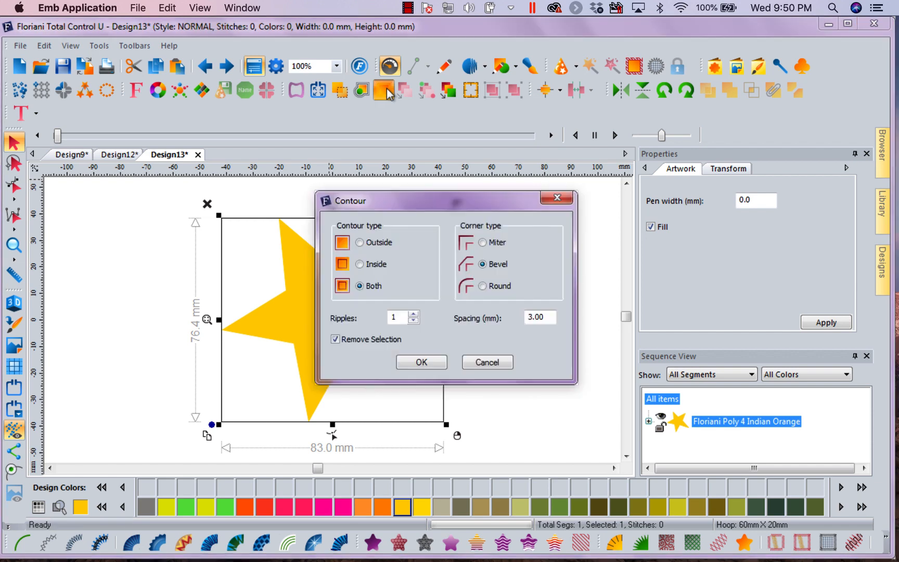
pyautogui.click(484, 286)
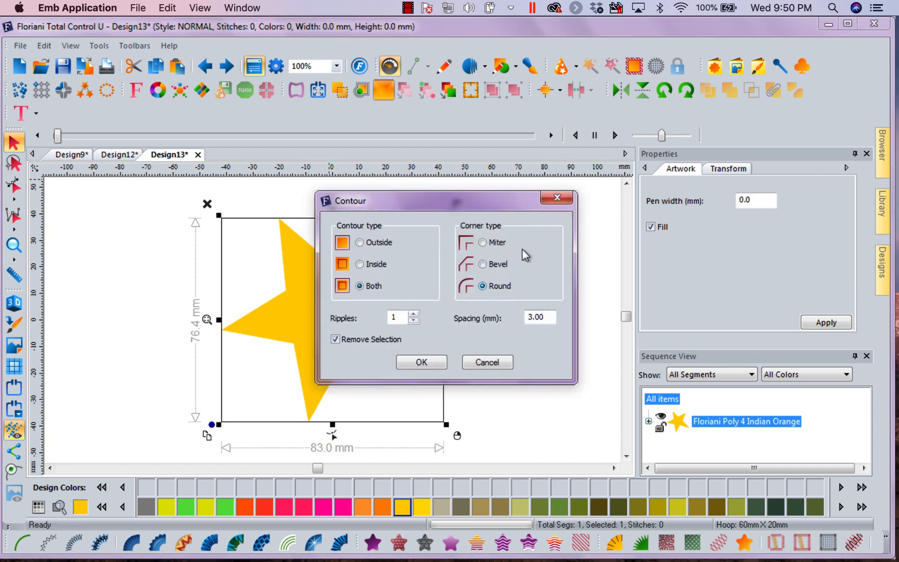
pyautogui.click(423, 363)
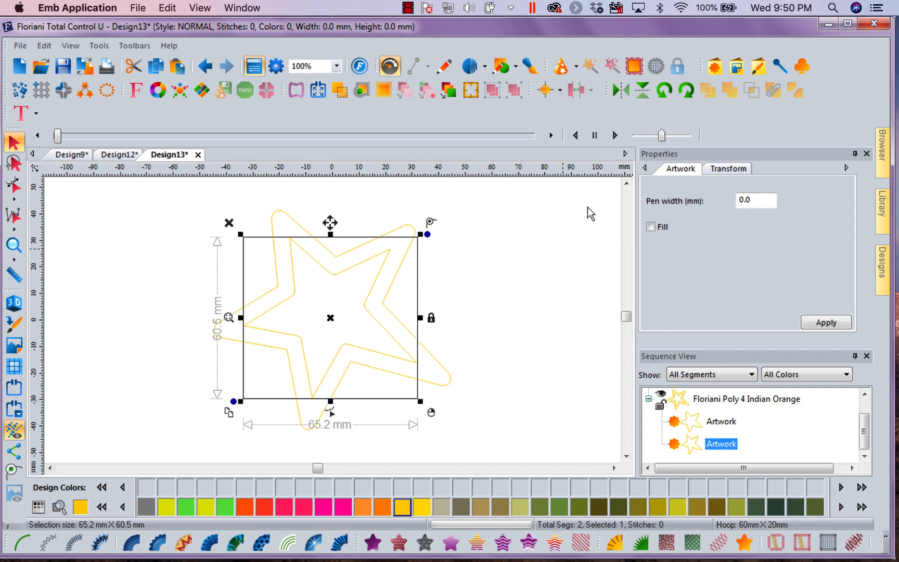
pyautogui.click(463, 236)
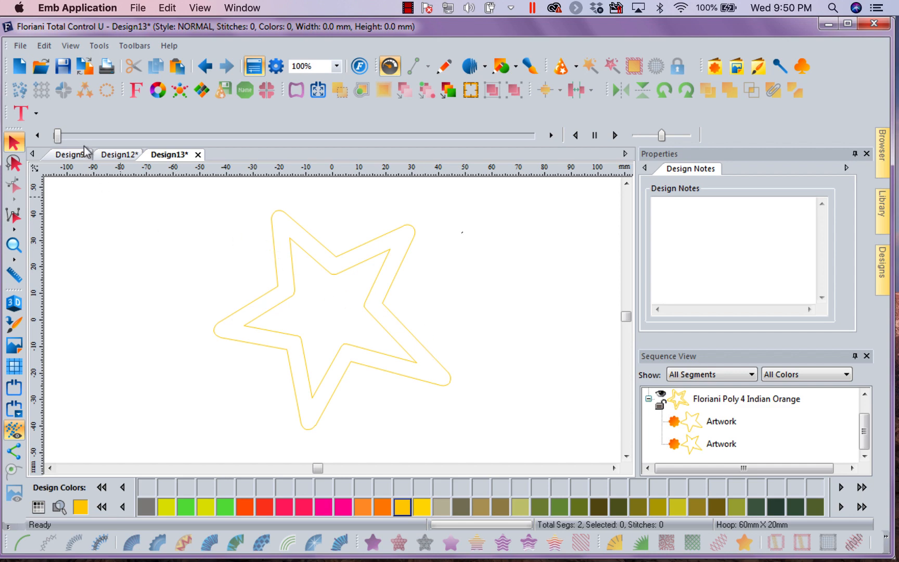
# - Examine the Export Artwork dialog for saving the star outlines as SVG and close it without exporting
pyautogui.click(19, 46)
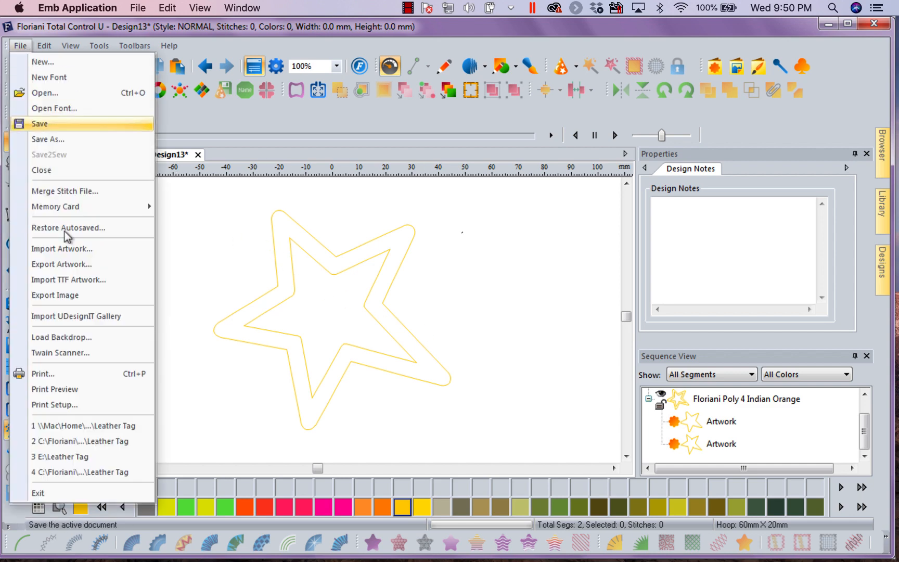
pyautogui.click(70, 264)
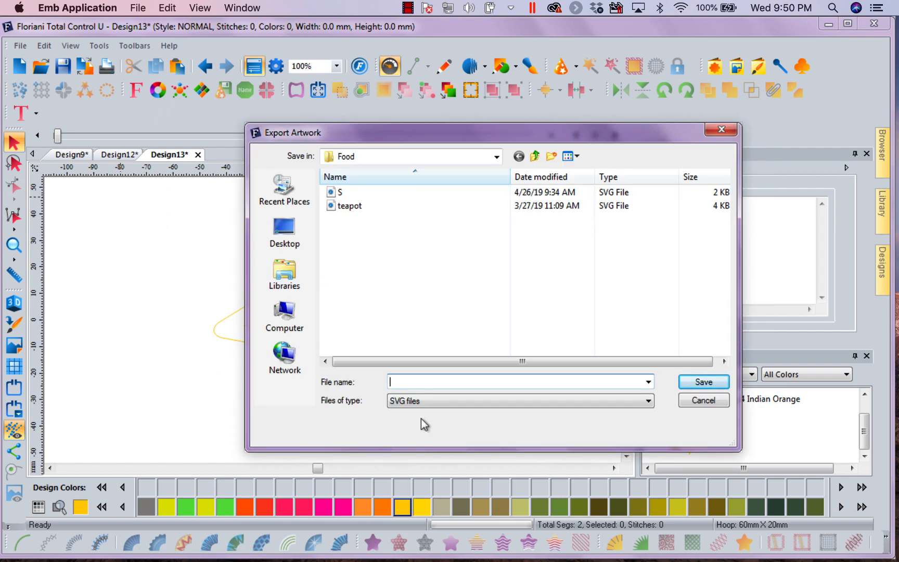
pyautogui.click(722, 130)
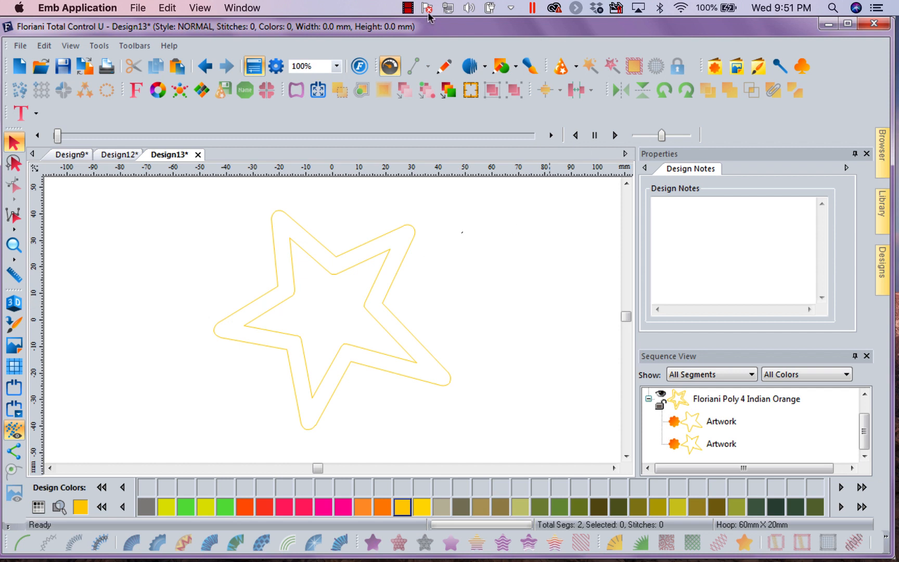
pyautogui.click(409, 8)
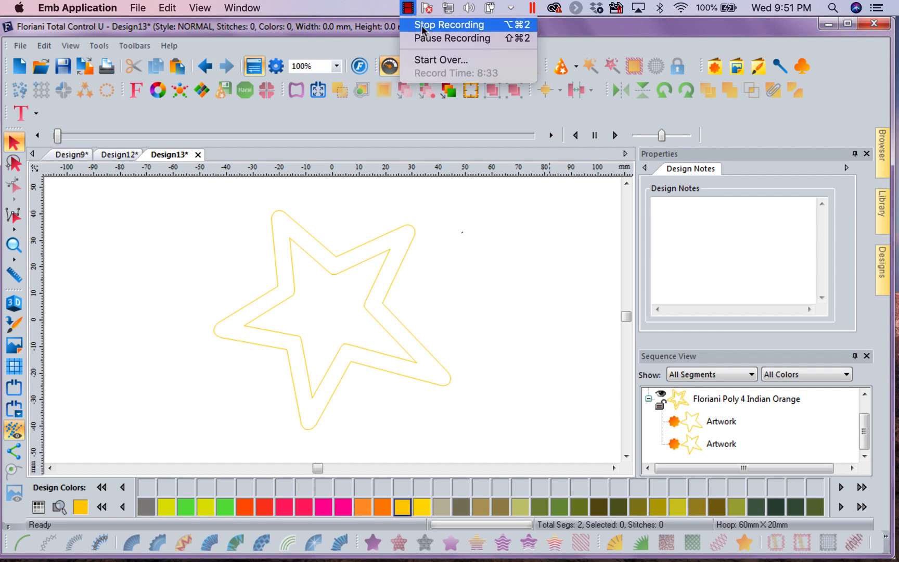